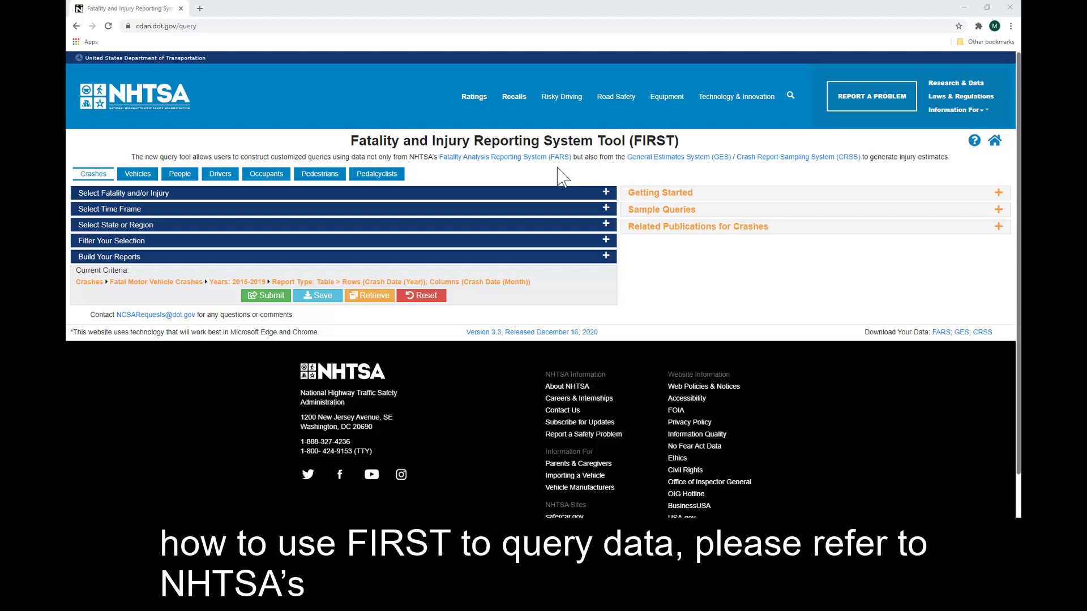
- Review the Getting Started guidance and the Sample Queries list for crashes, and collapse both sections again
left_click(755, 201)
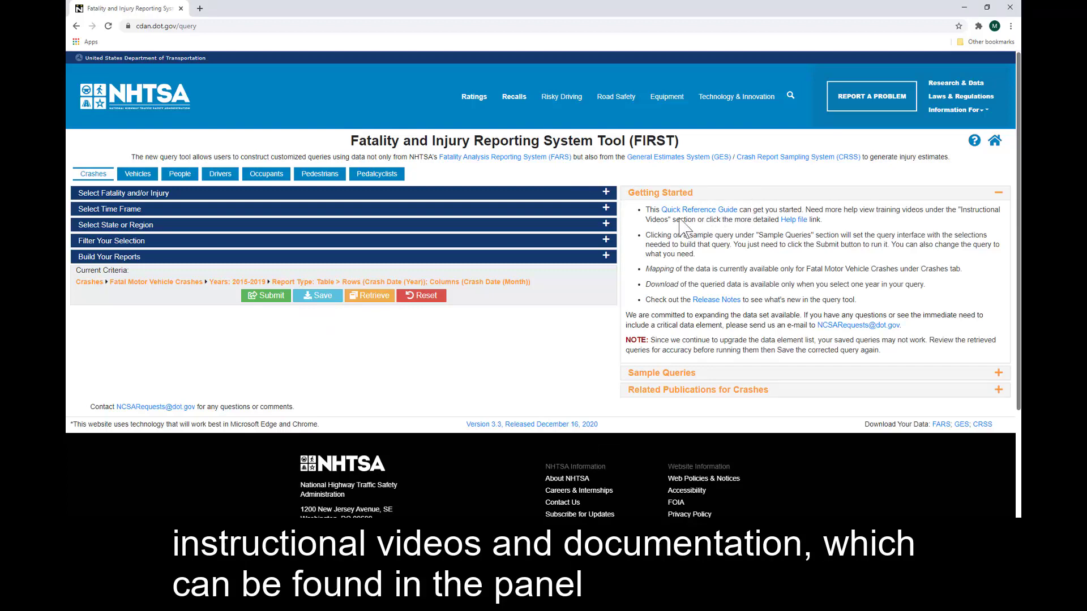
left_click(699, 375)
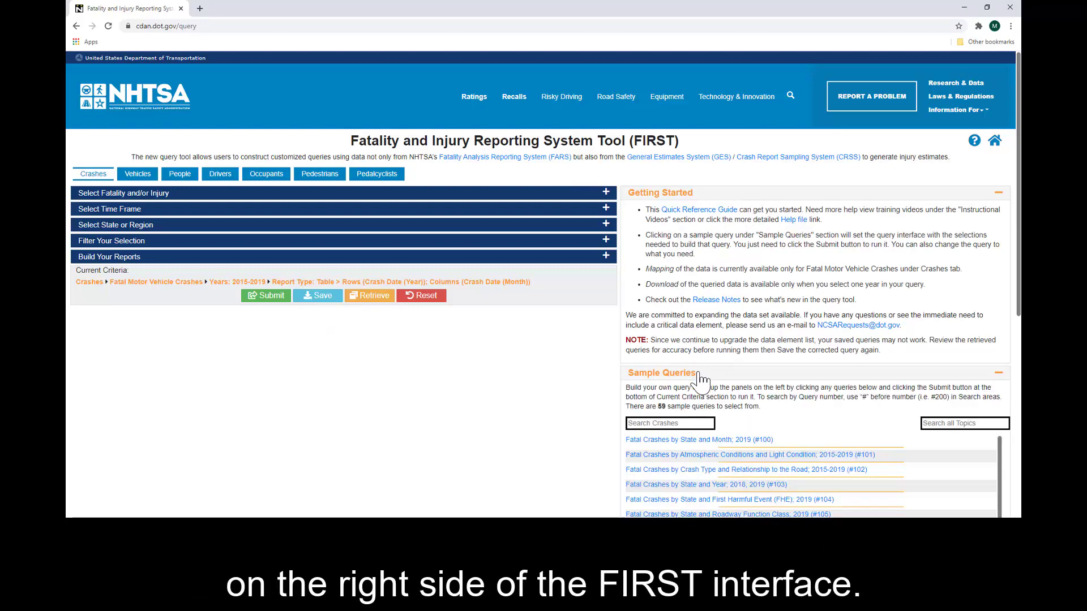
scroll(700, 378, "down", 3)
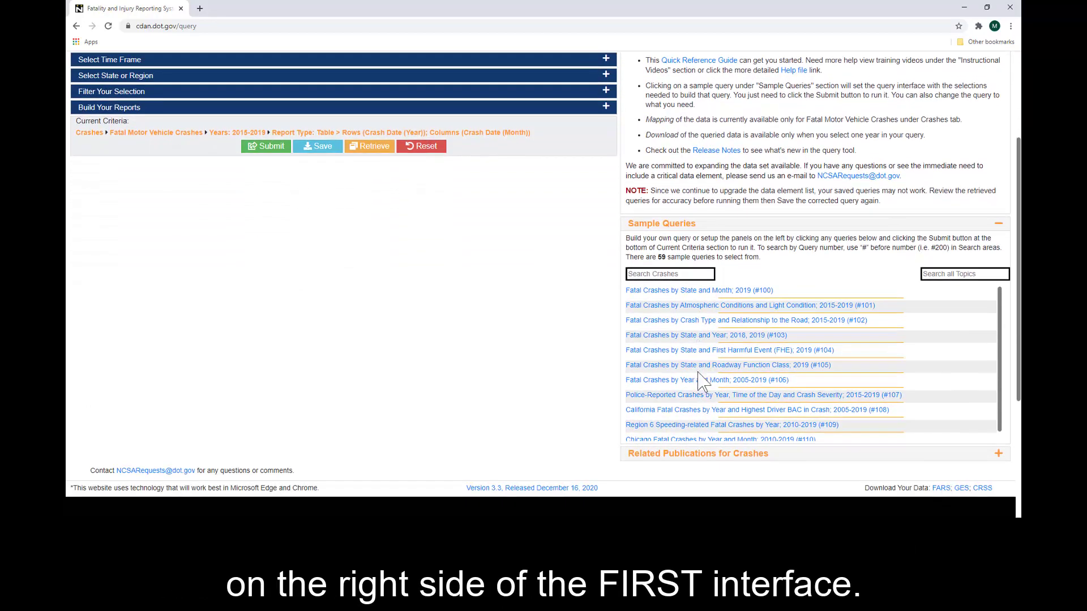
scroll(702, 380, "up", 3)
left_click(702, 375)
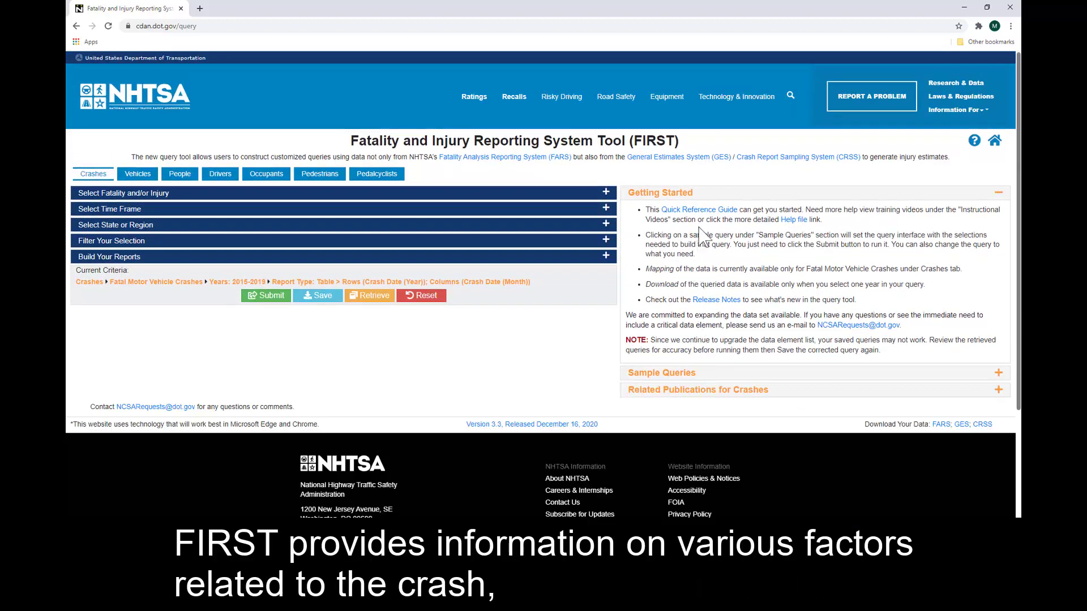
left_click(700, 194)
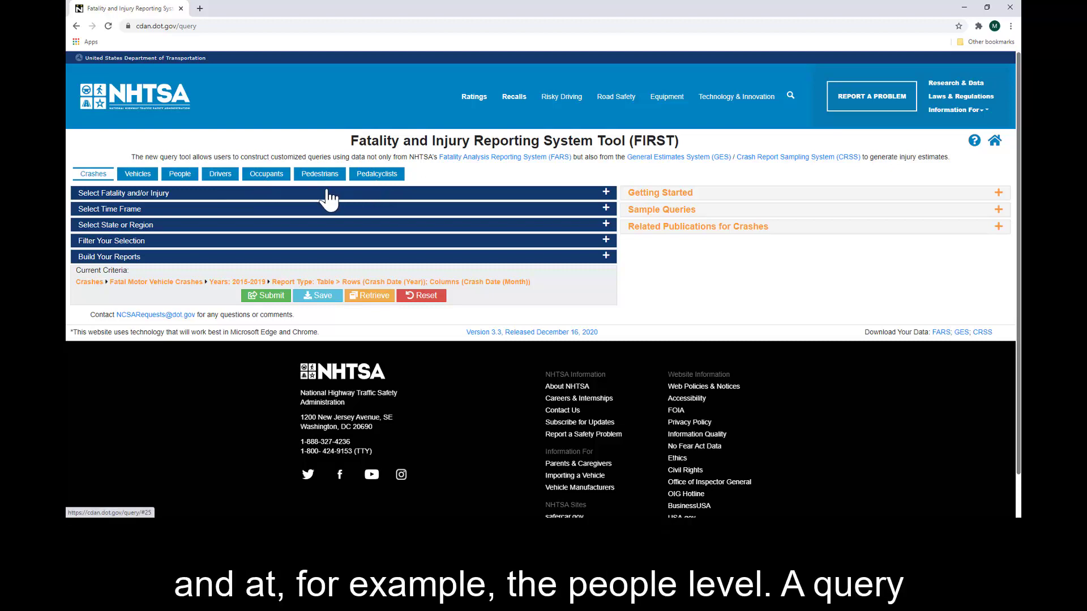
- Compare the fatality and injury options offered for people with those for crashes, and return to the crash query
left_click(121, 195)
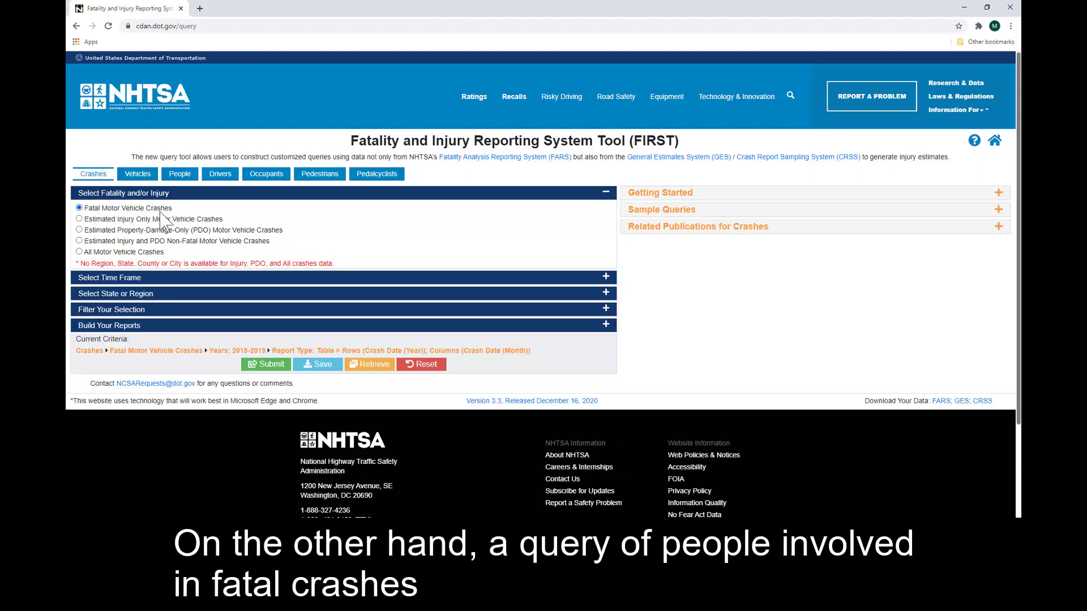
left_click(180, 175)
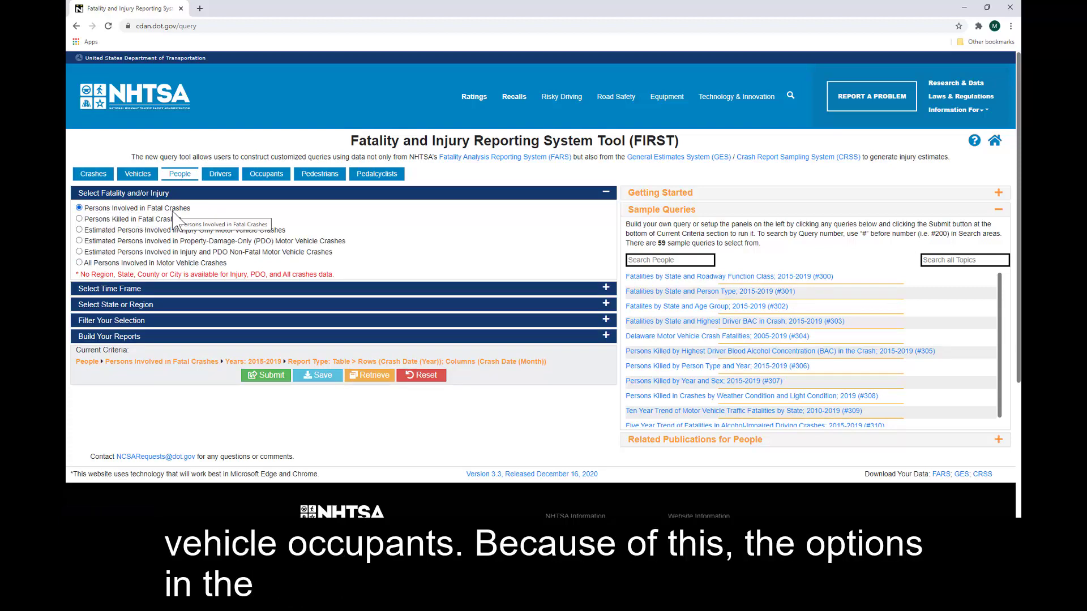
left_click(99, 178)
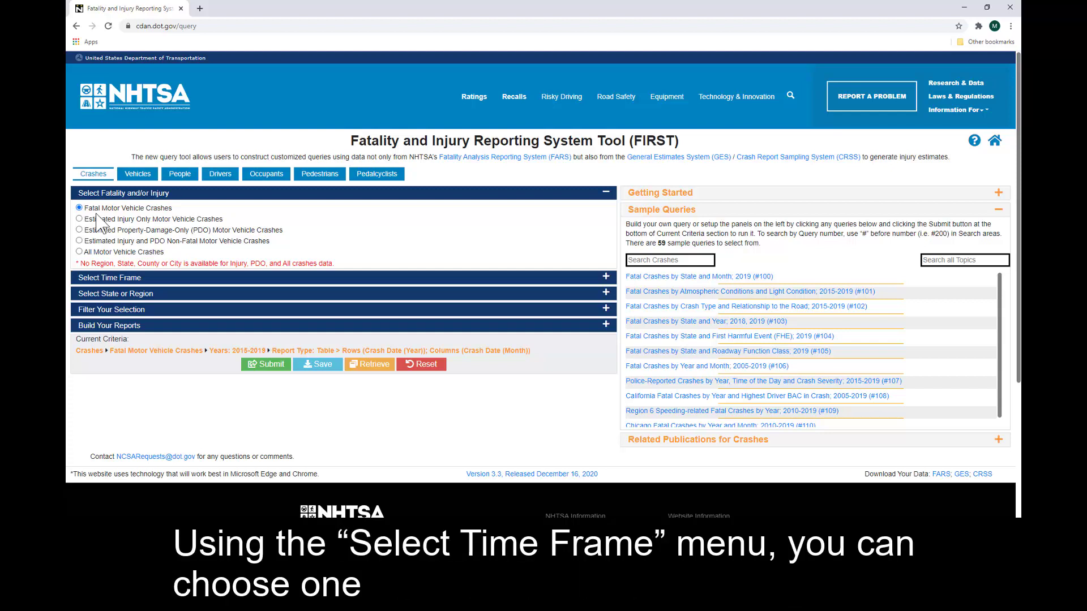
- Try a crash time frame of 2013 to 2017, and return the range to 2015 to 2019
left_click(105, 279)
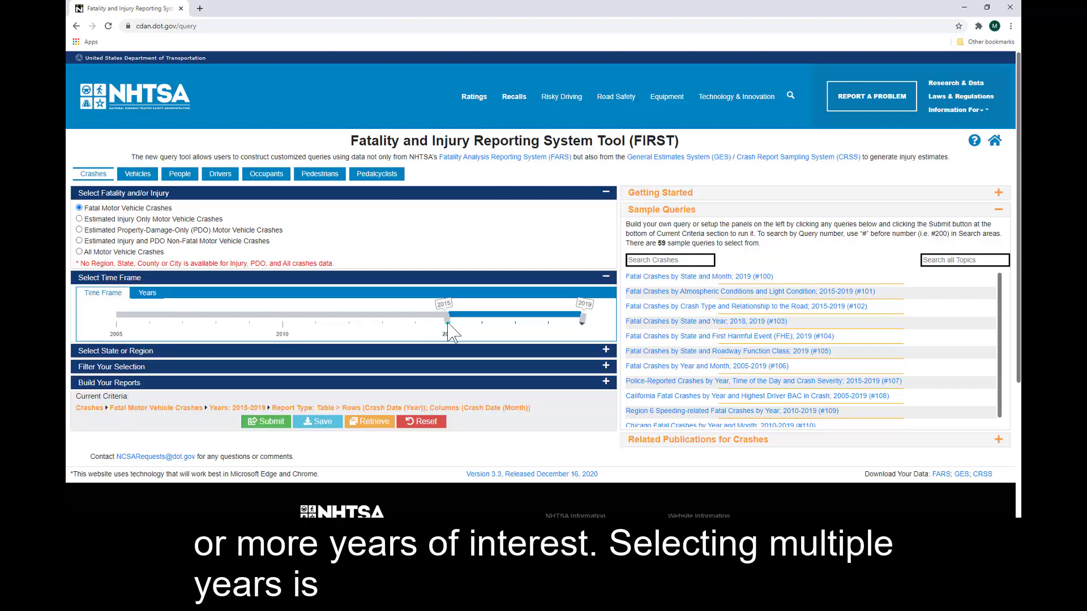
left_click_drag(447, 320, 385, 318)
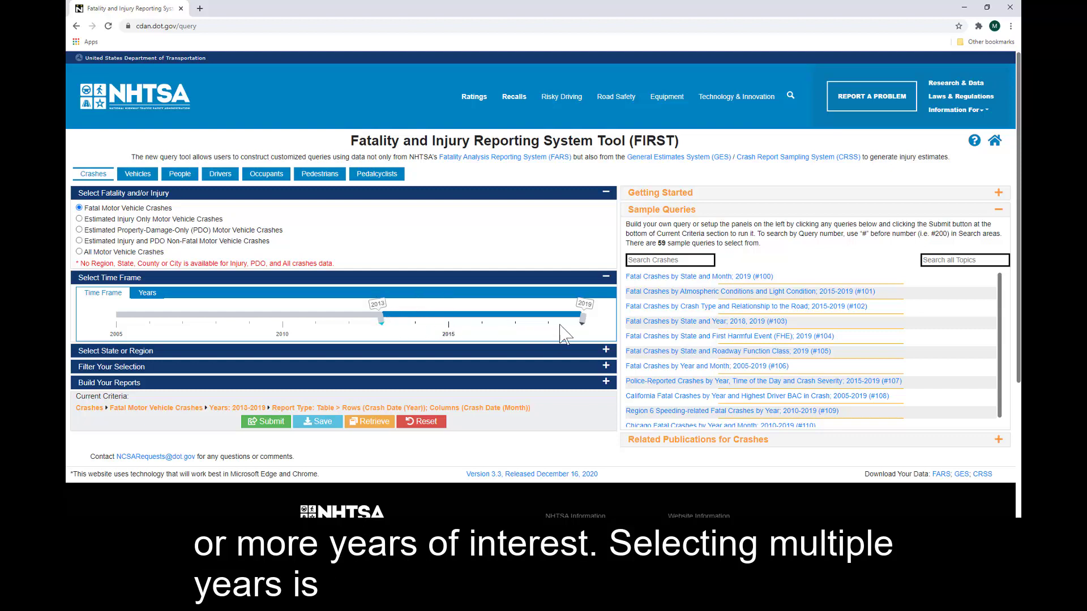
left_click_drag(582, 320, 516, 320)
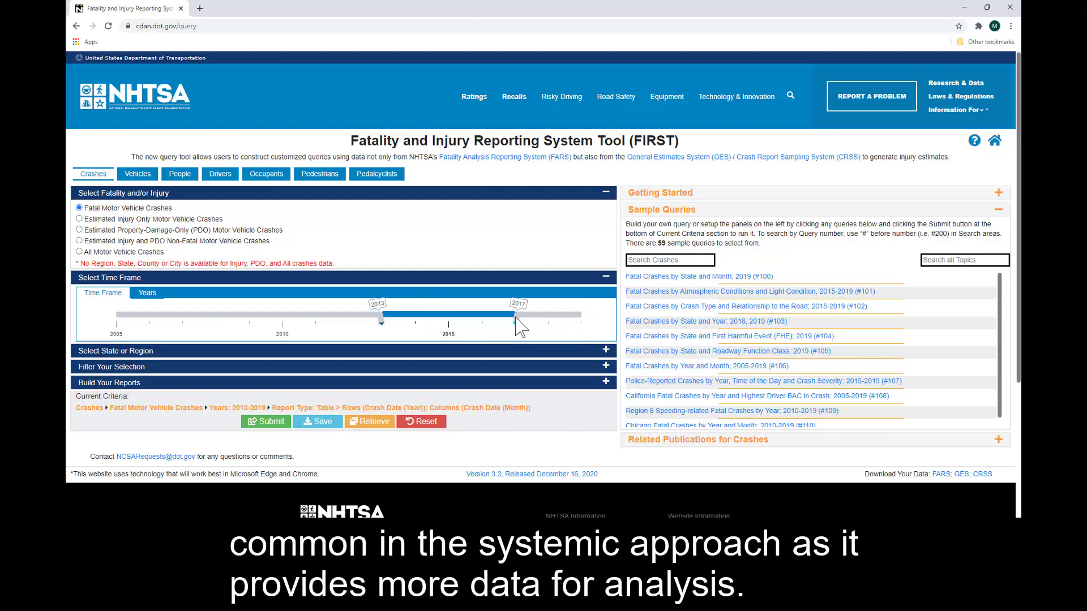
left_click_drag(385, 320, 448, 320)
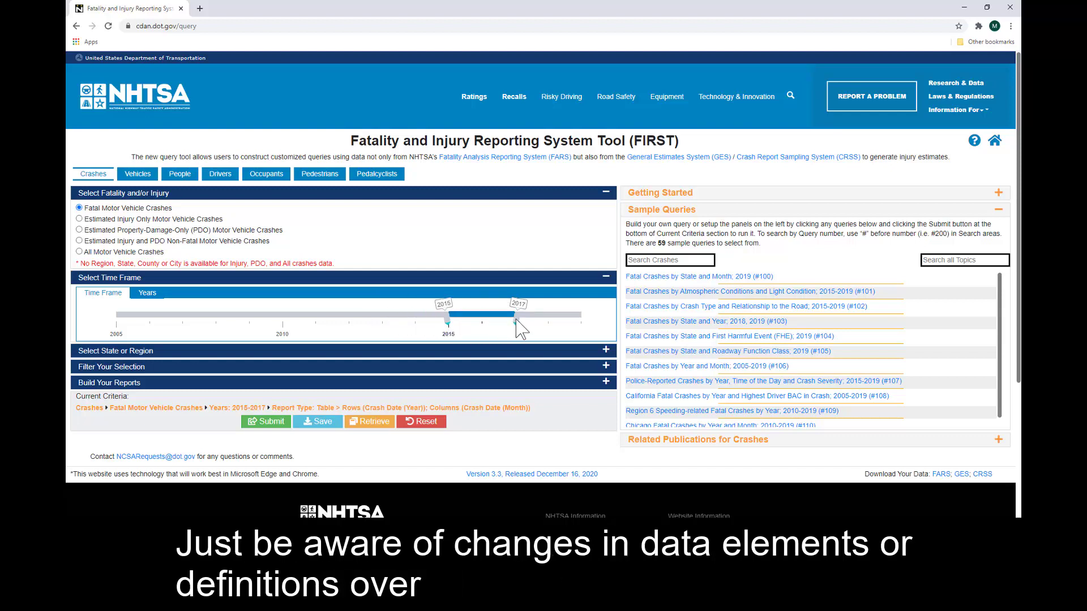
left_click_drag(540, 320, 580, 323)
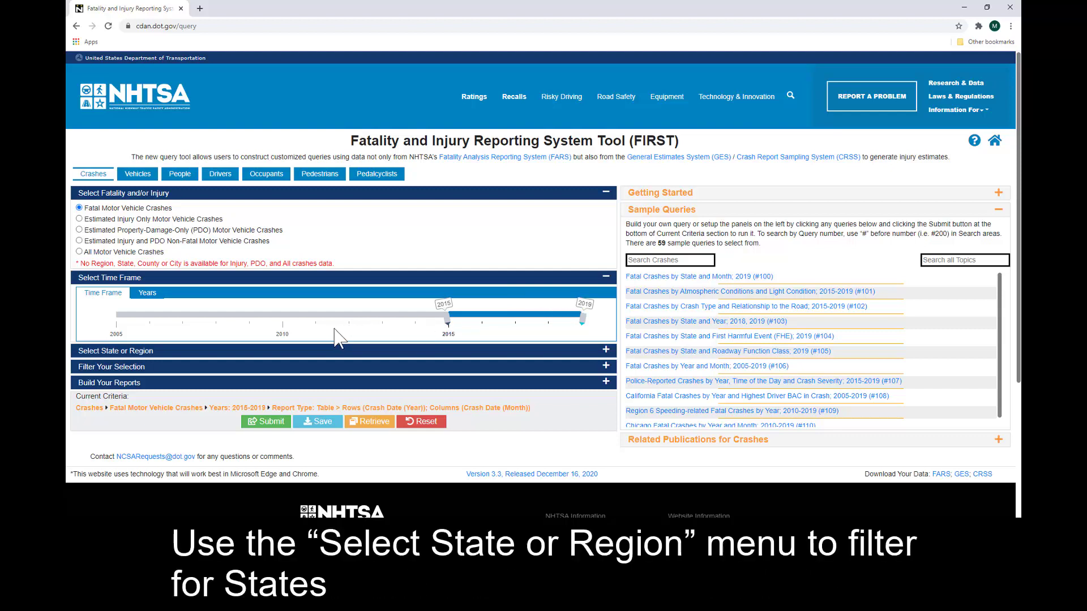
- Restrict the crash query by state to Florida
left_click(250, 352)
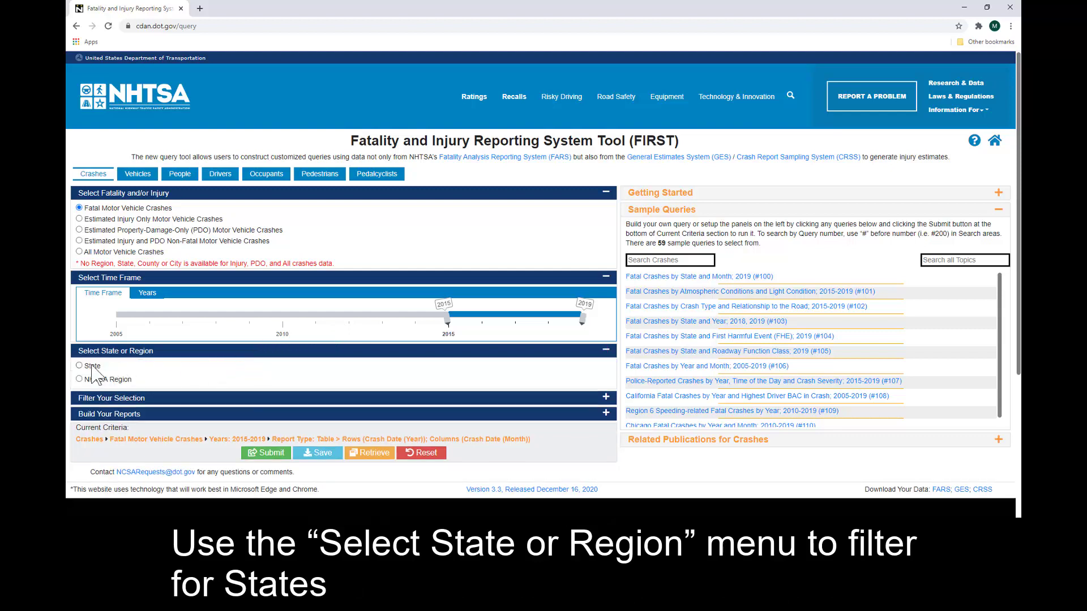
left_click(93, 366)
left_click(204, 367)
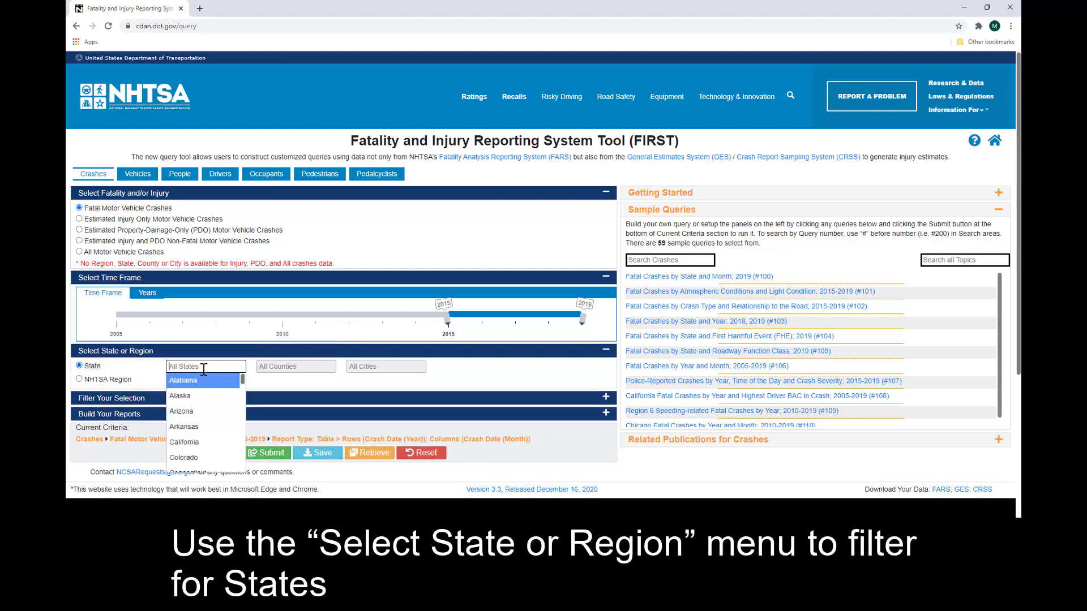
scroll(213, 432, "down", 2)
left_click(210, 422)
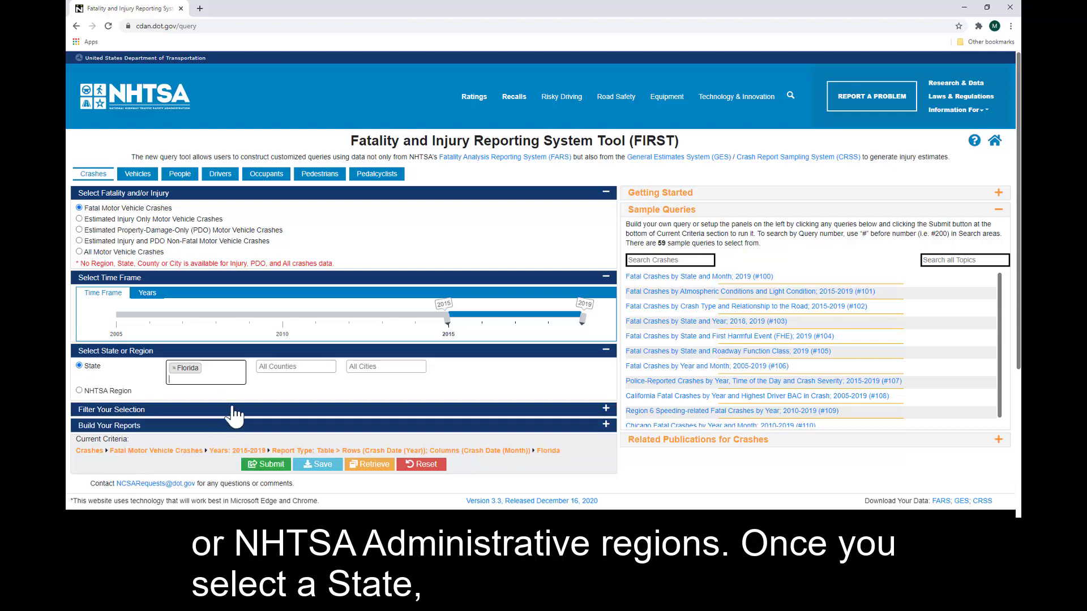
left_click(284, 366)
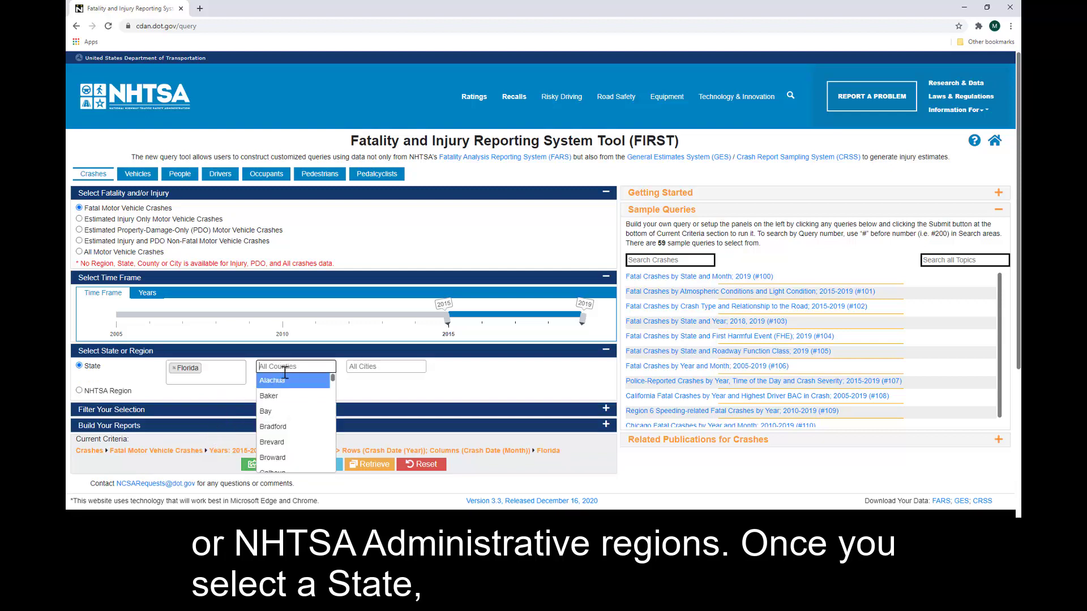
left_click(284, 442)
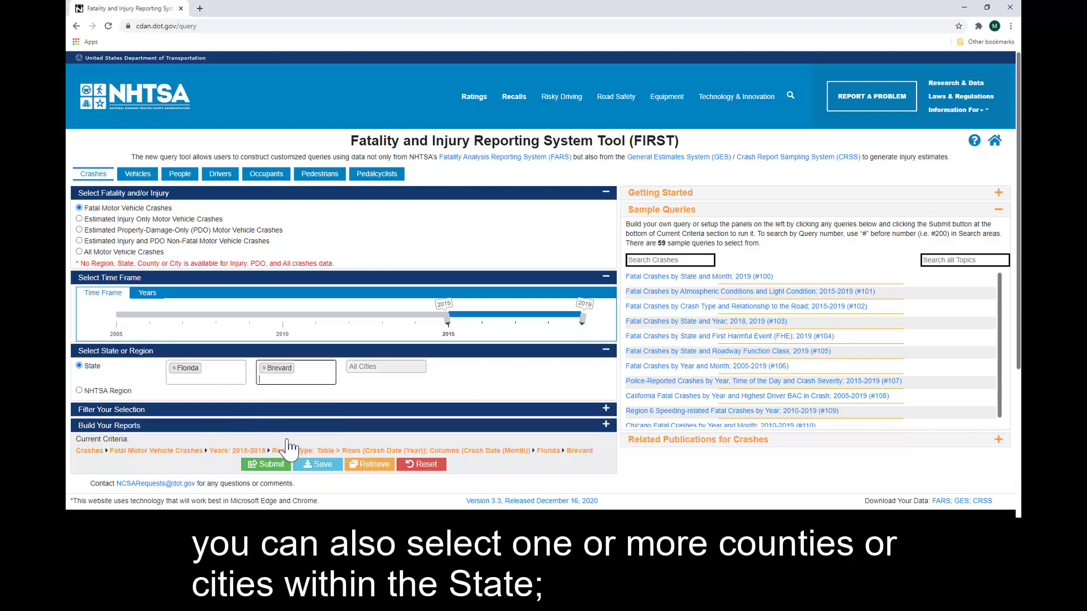
left_click(264, 367)
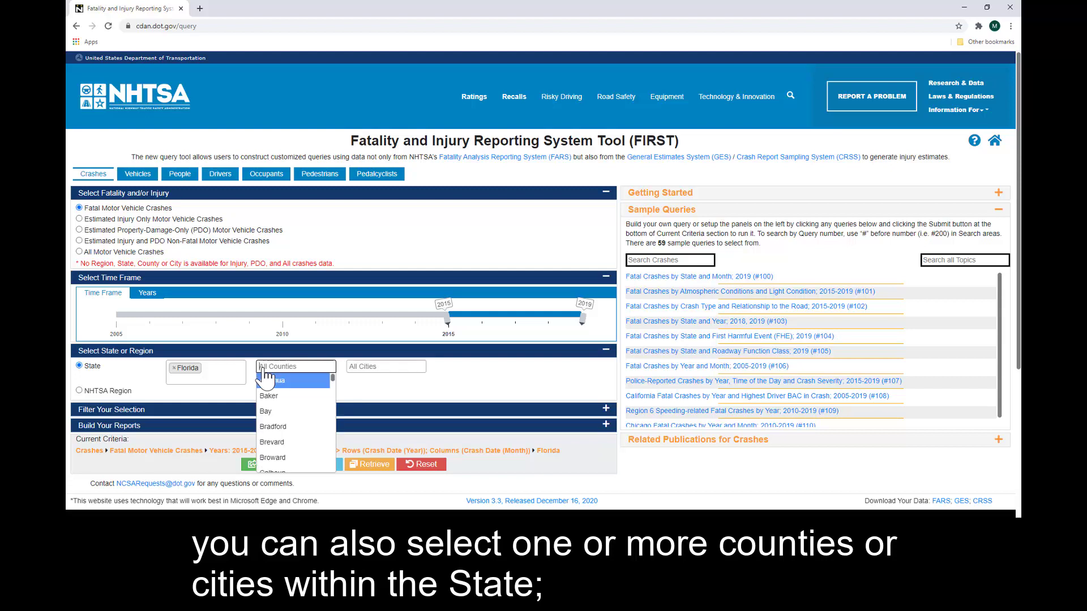
- Limit the Florida crash query to the city of Daytona Beach
left_click(365, 367)
scroll(427, 394, "down", 10)
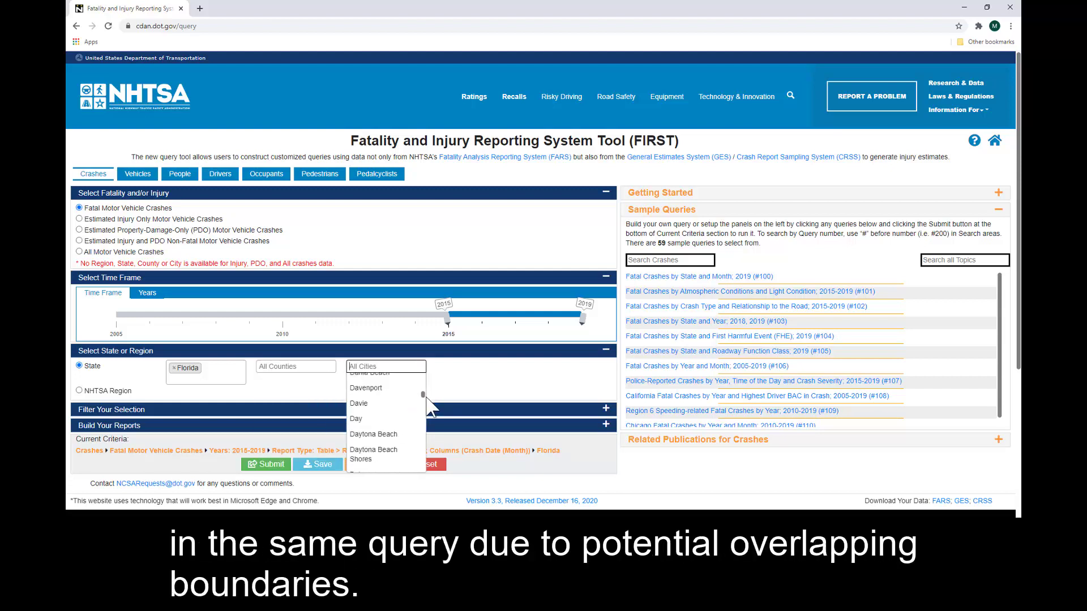
left_click(388, 433)
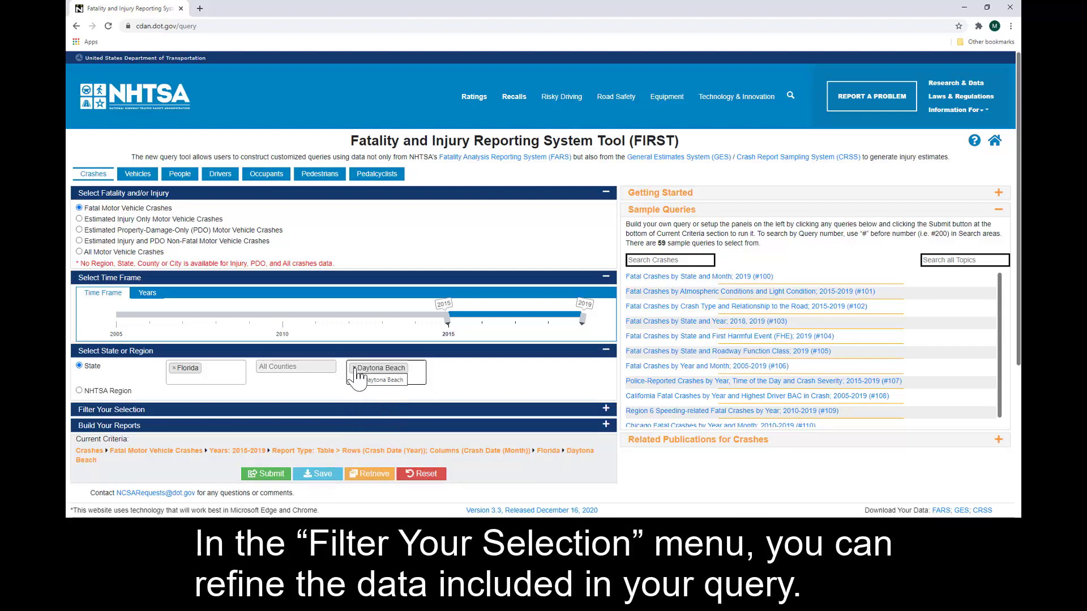
- Filter the Daytona Beach crash query to crashes involving a pedestrian by setting Involving A Pedestrian to Yes
left_click(274, 410)
scroll(349, 459, "down", 5)
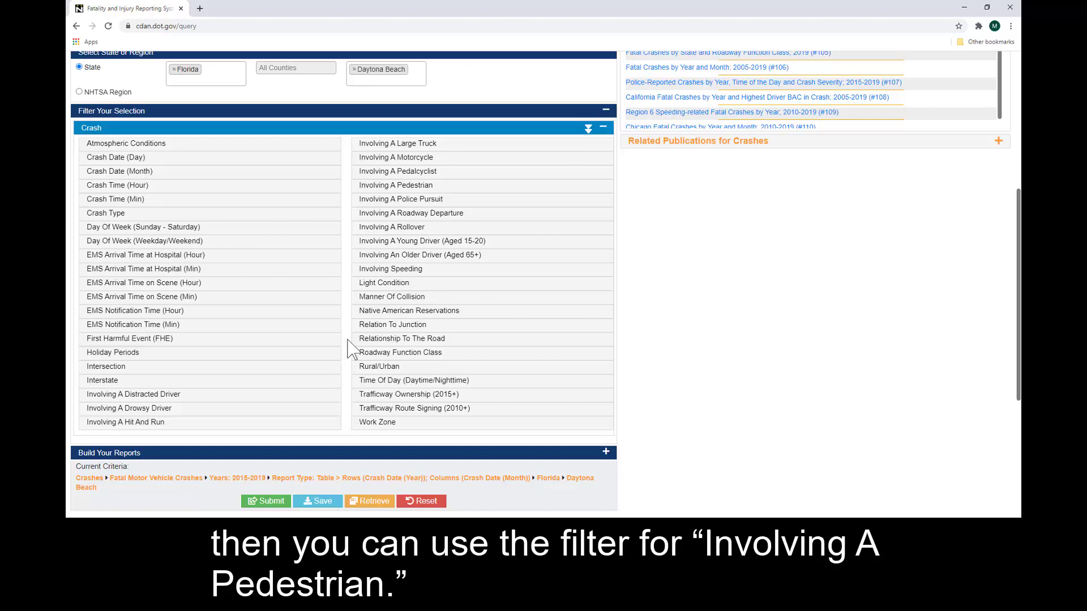
left_click(396, 185)
left_click(360, 201)
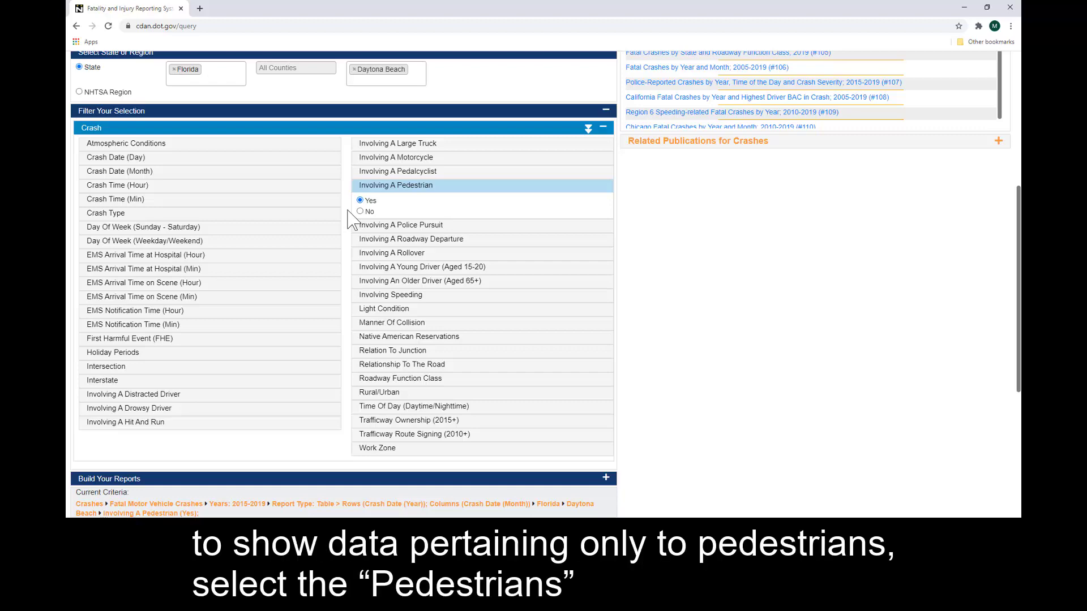
- Switch to the pedestrian-level query and set its Involving A Pedestrian crash filter to Yes
scroll(350, 217, "up", 5)
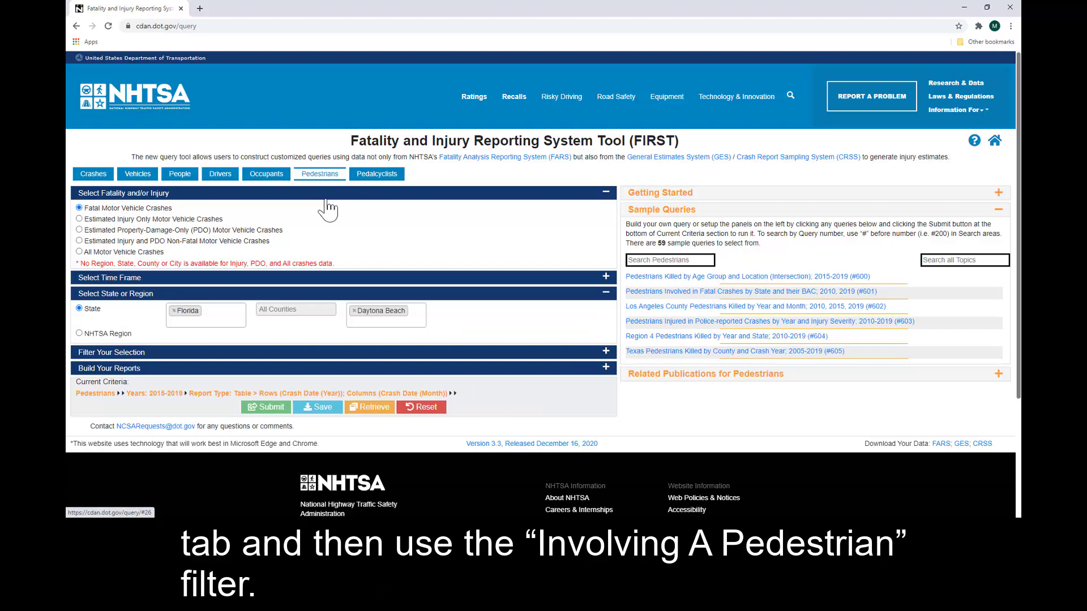
left_click(249, 321)
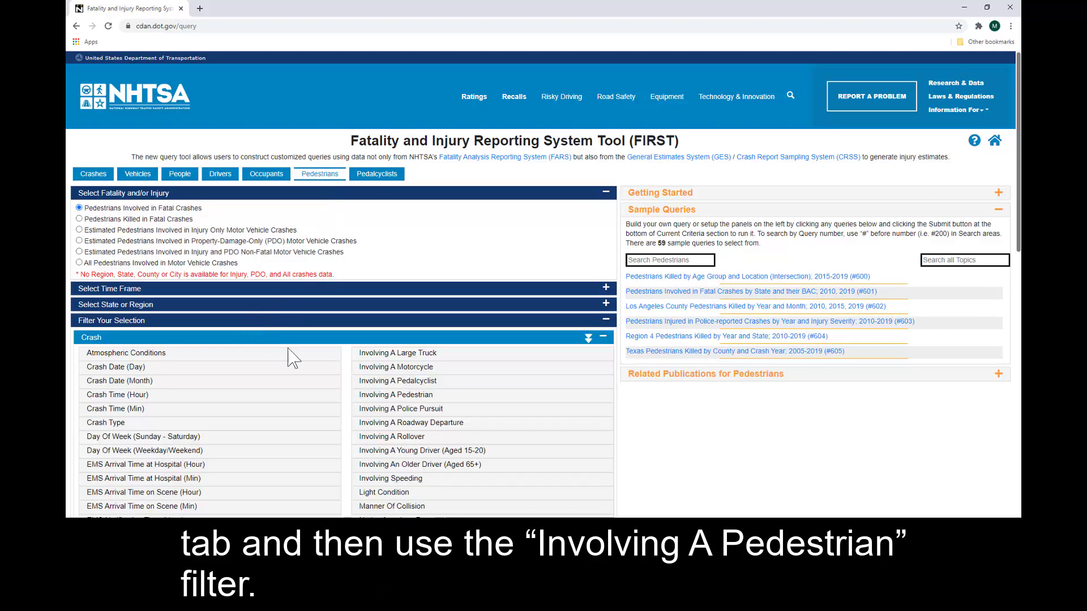
left_click(381, 395)
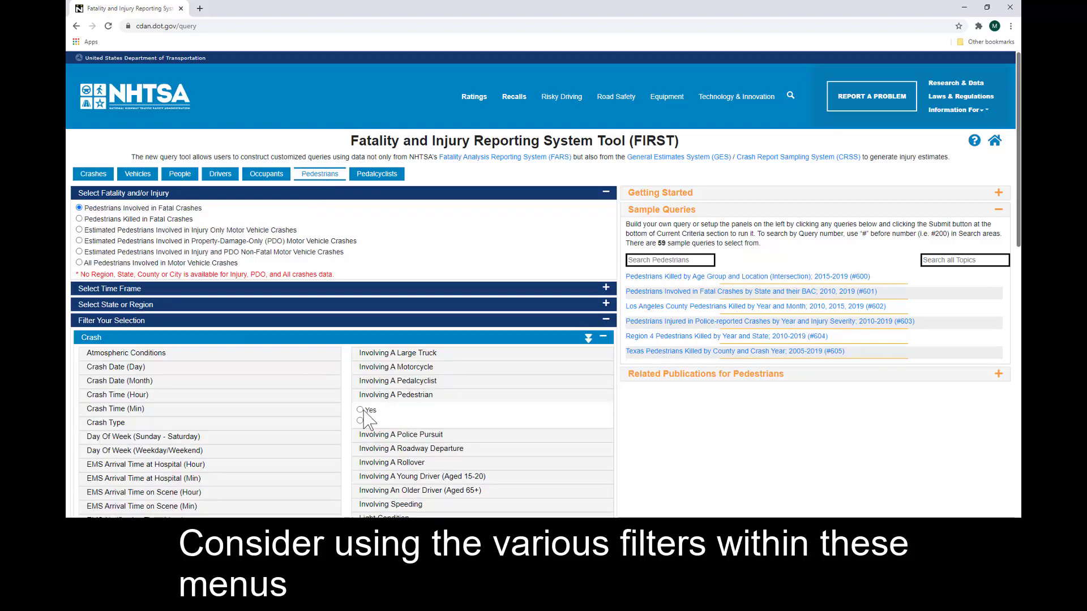
left_click(360, 410)
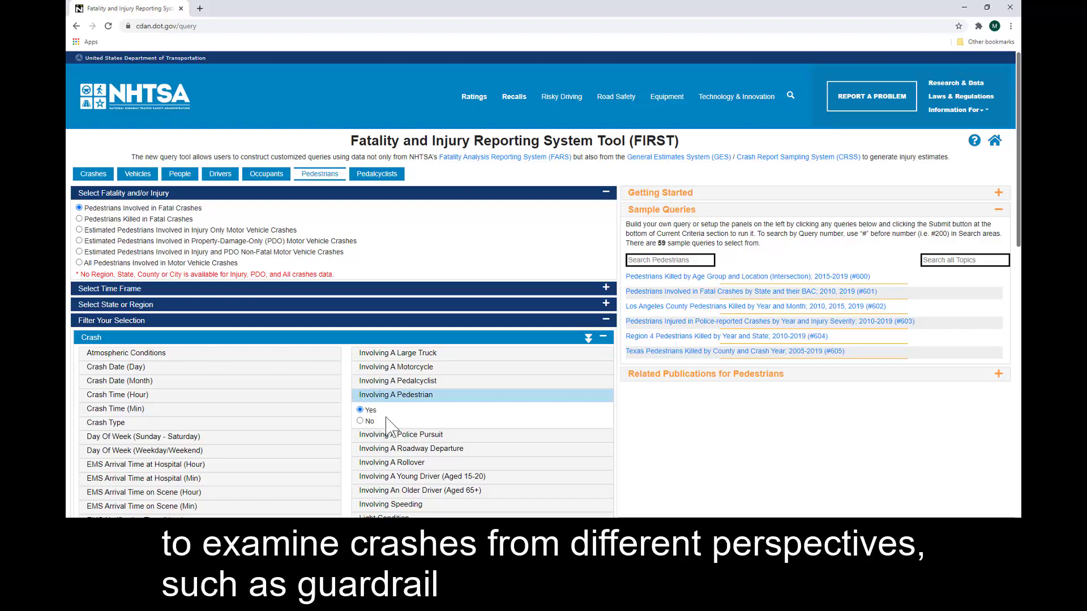
scroll(370, 429, "down", 3)
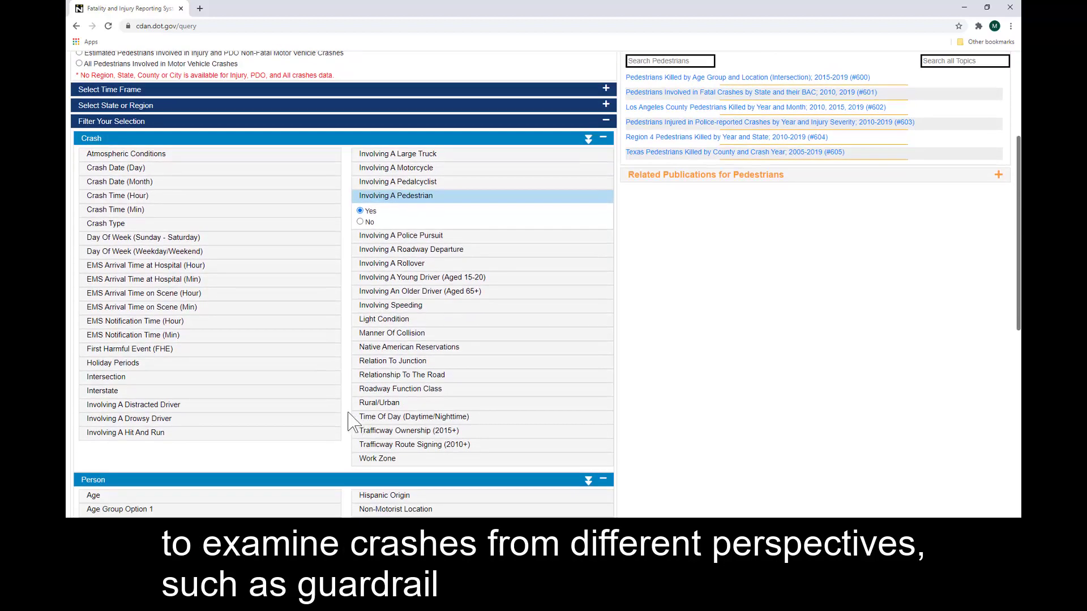
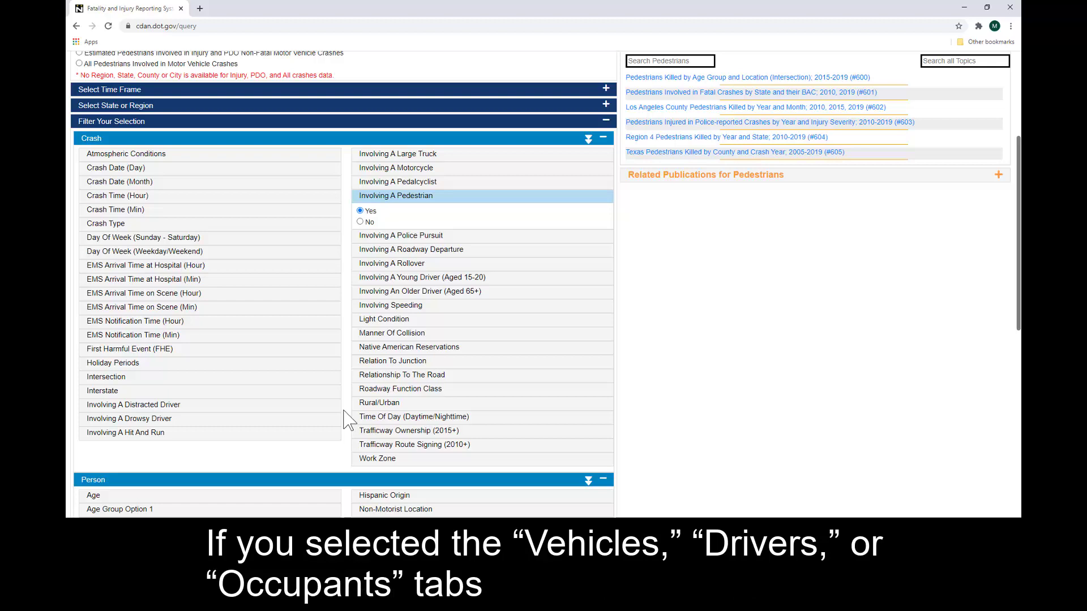
- Switch to the vehicle-level query and restrict the vehicles to model year 2017
scroll(348, 420, "up", 4)
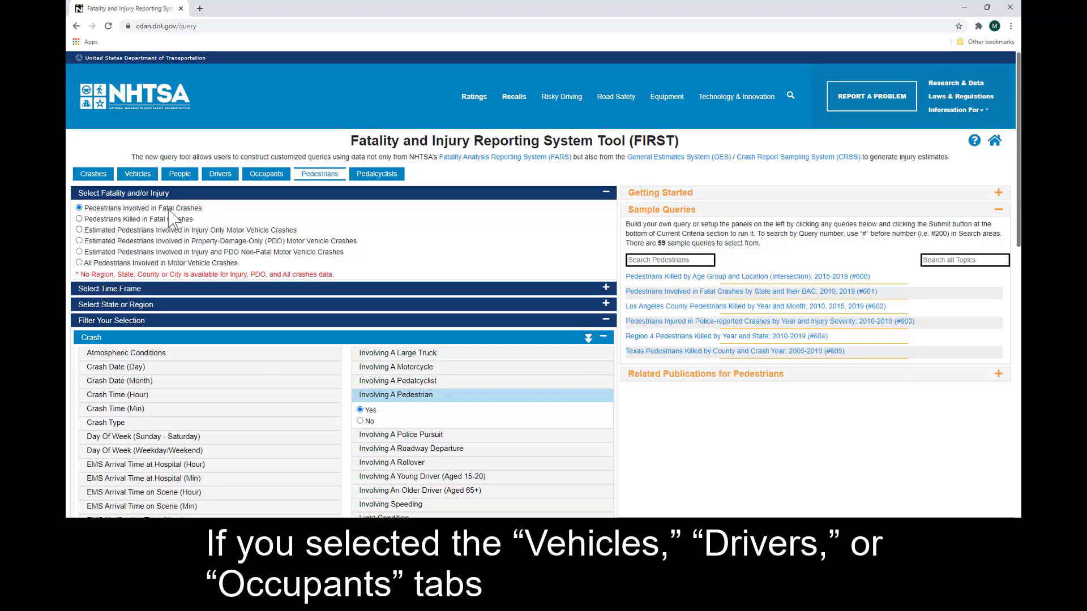
left_click(138, 175)
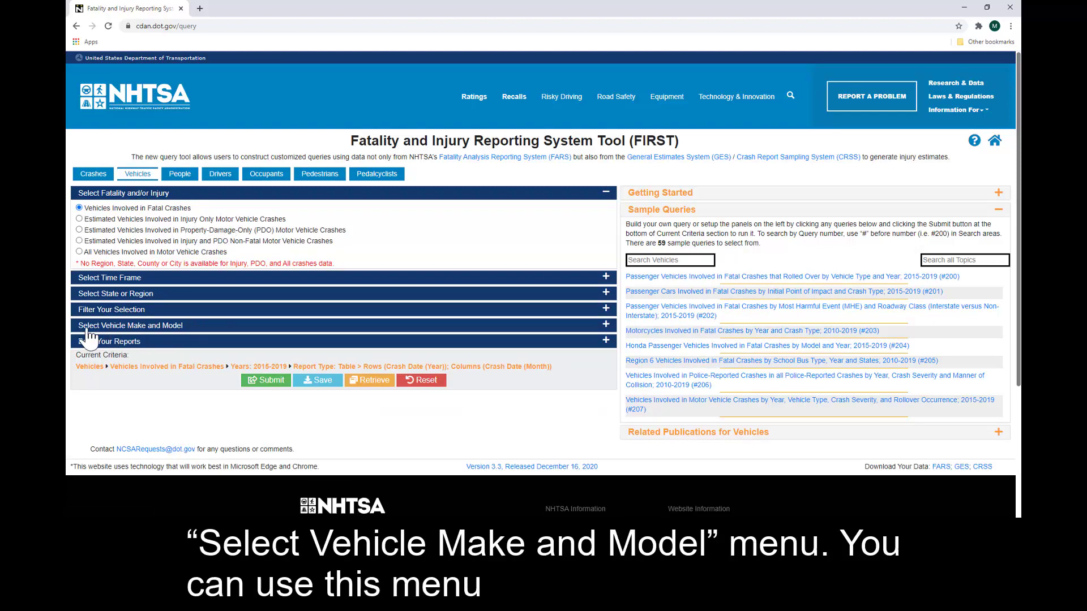
left_click(187, 327)
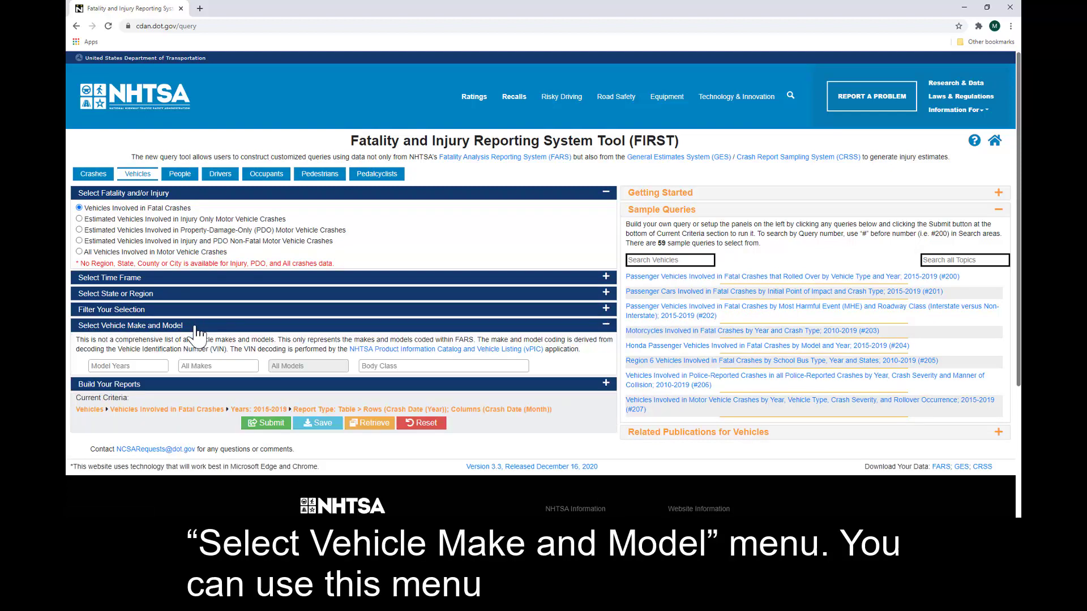
left_click(152, 363)
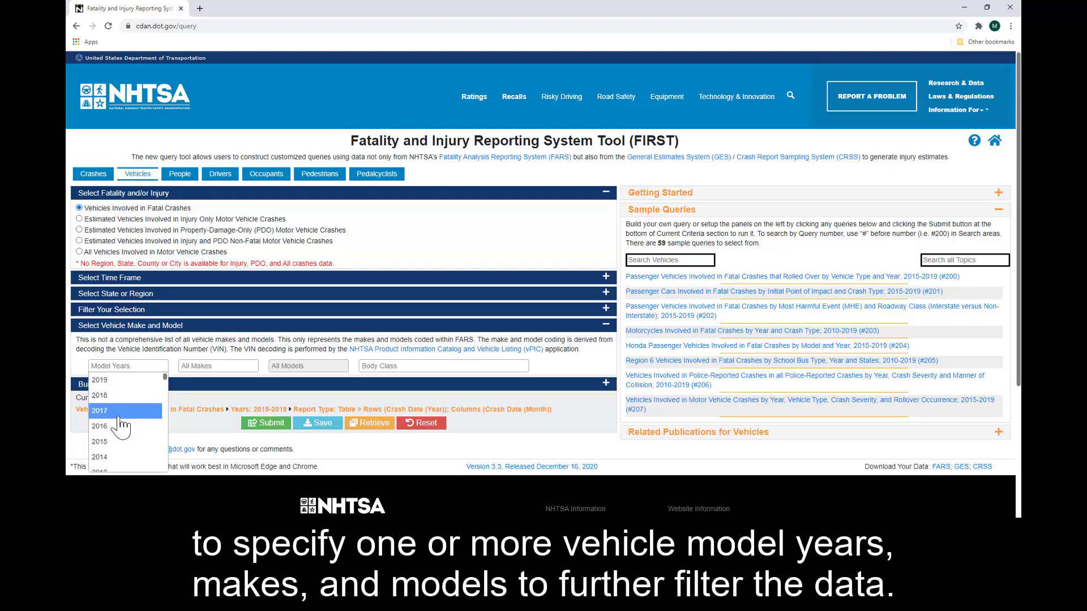
left_click(120, 417)
- Narrow the 2017 vehicle query to one make chosen from the entries starting with G
left_click(207, 367)
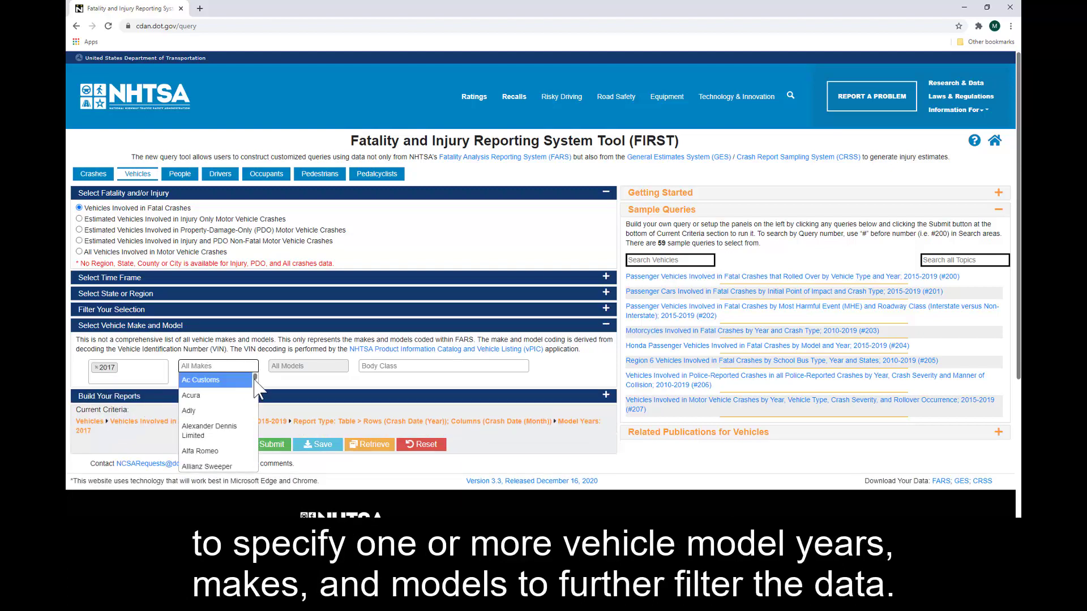
left_click_drag(254, 380, 254, 407)
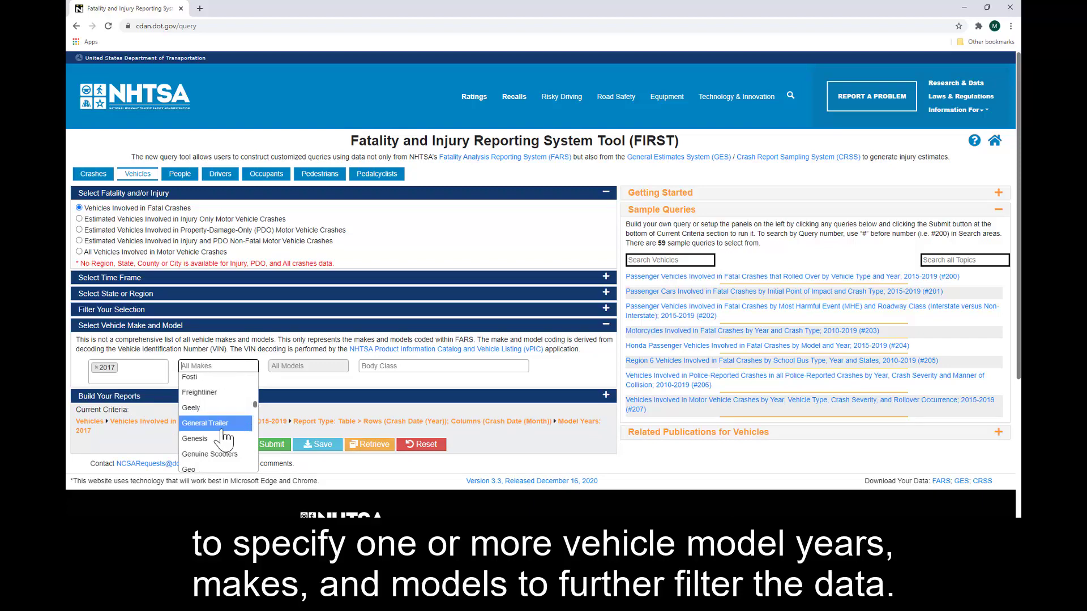
left_click(222, 436)
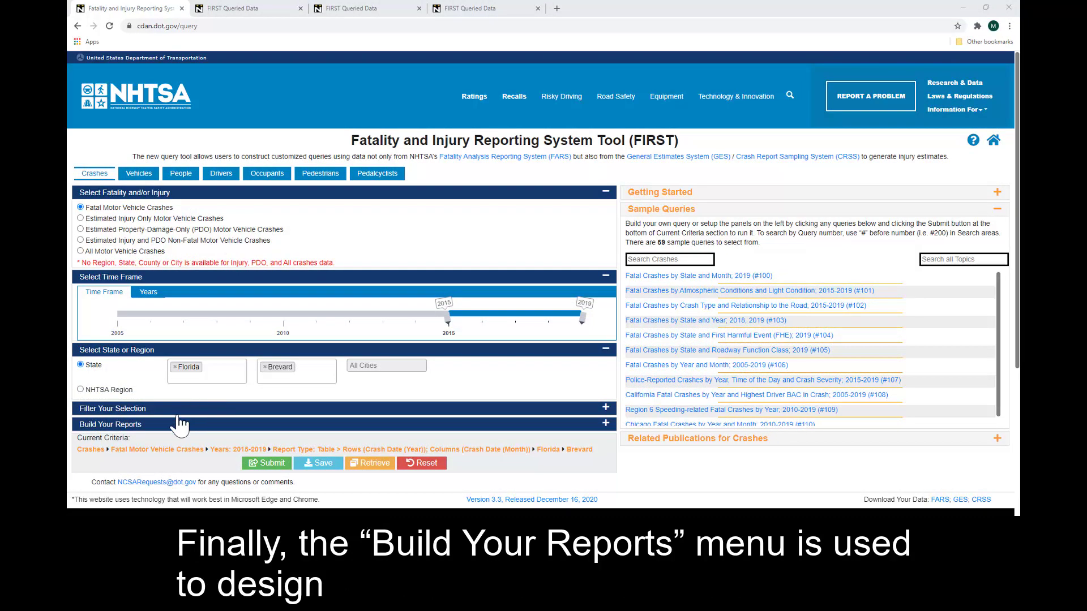
- Open the report-building options for the Brevard, Florida crash query and look through the data elements available for a table
left_click(148, 426)
scroll(170, 430, "down", 2)
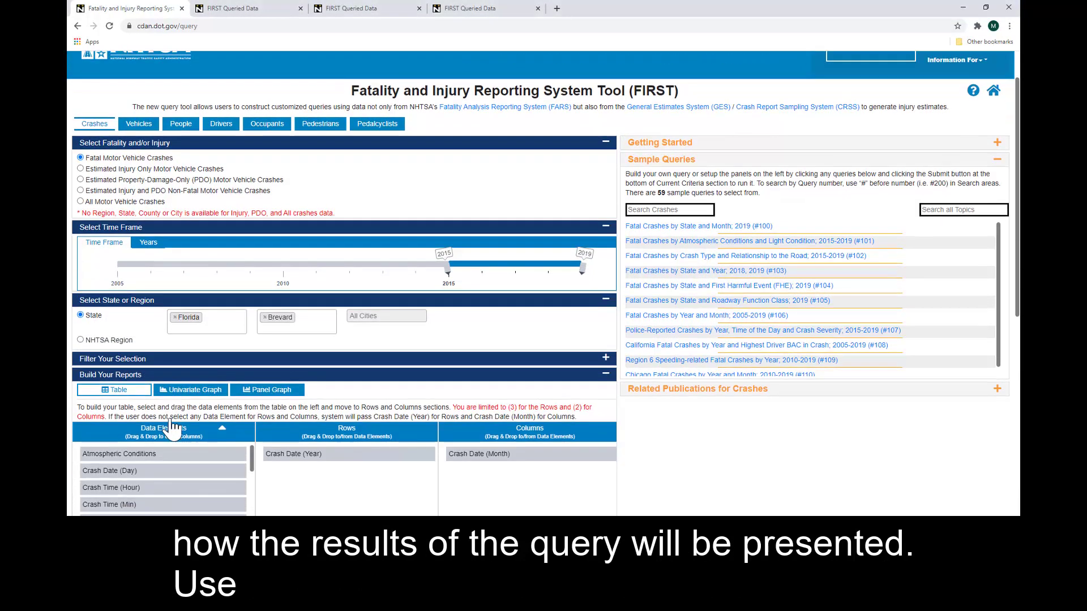
scroll(172, 428, "down", 4)
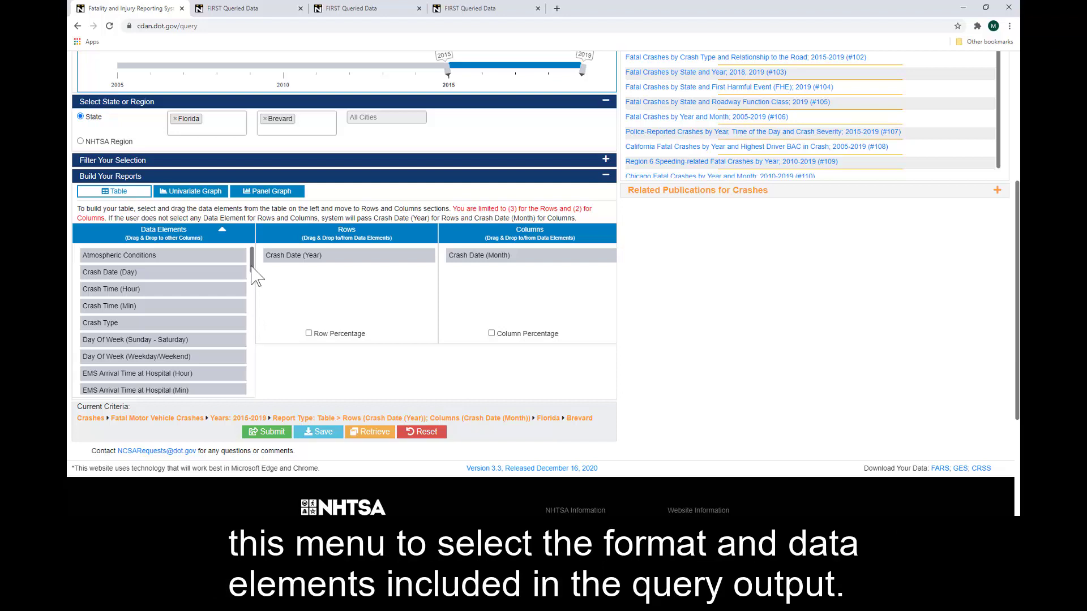
scroll(255, 283, "down", 1)
left_click_drag(250, 275, 244, 304)
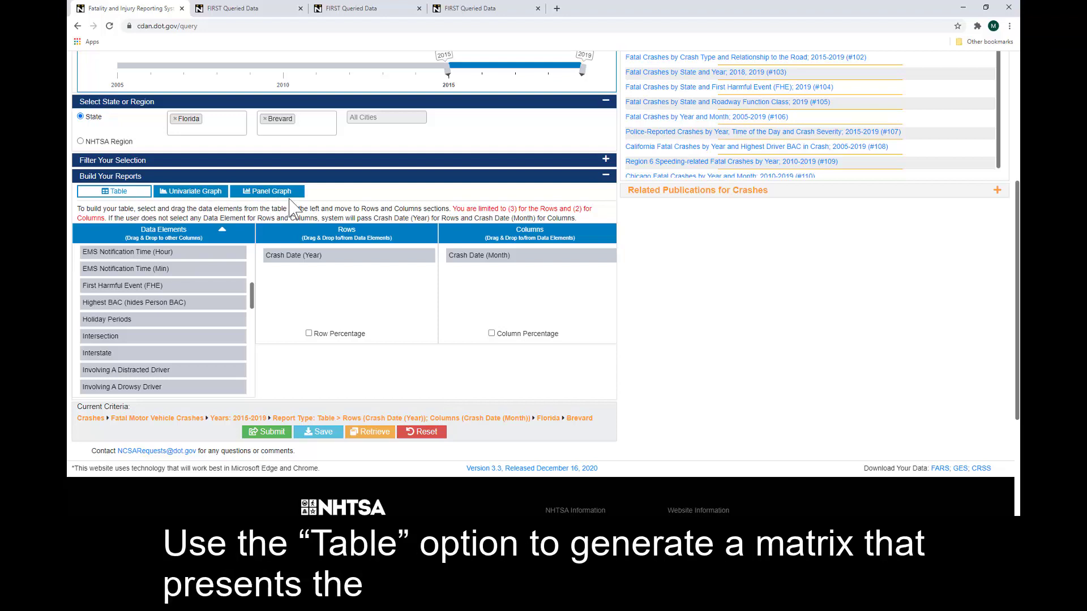
- Review the Brevard county results as a day-of-week table, a univariate graph of crash type, and a panel graph of manner of collision
left_click(269, 11)
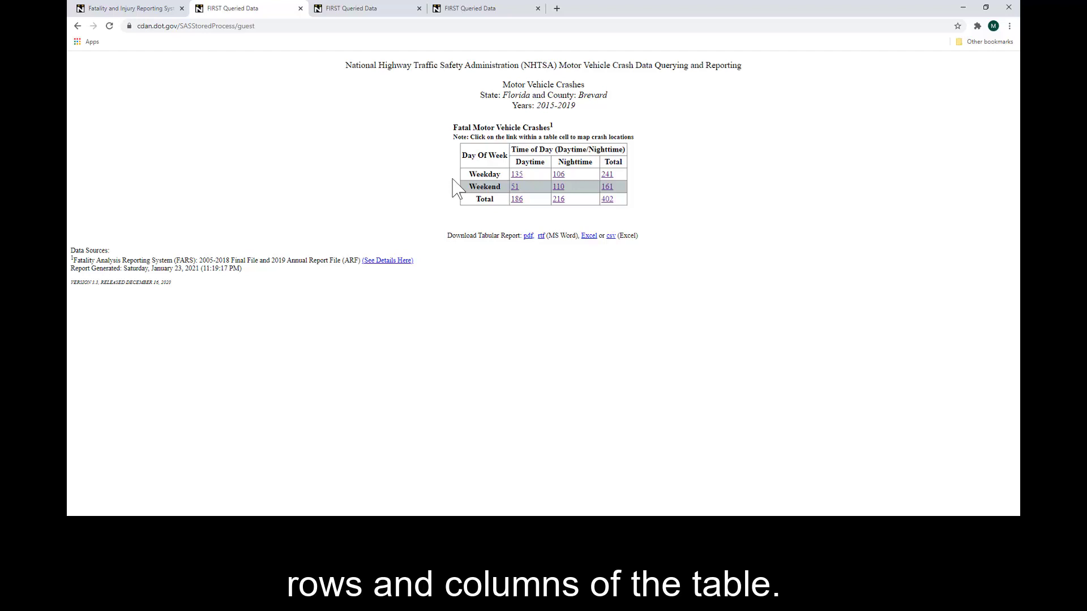
left_click(378, 12)
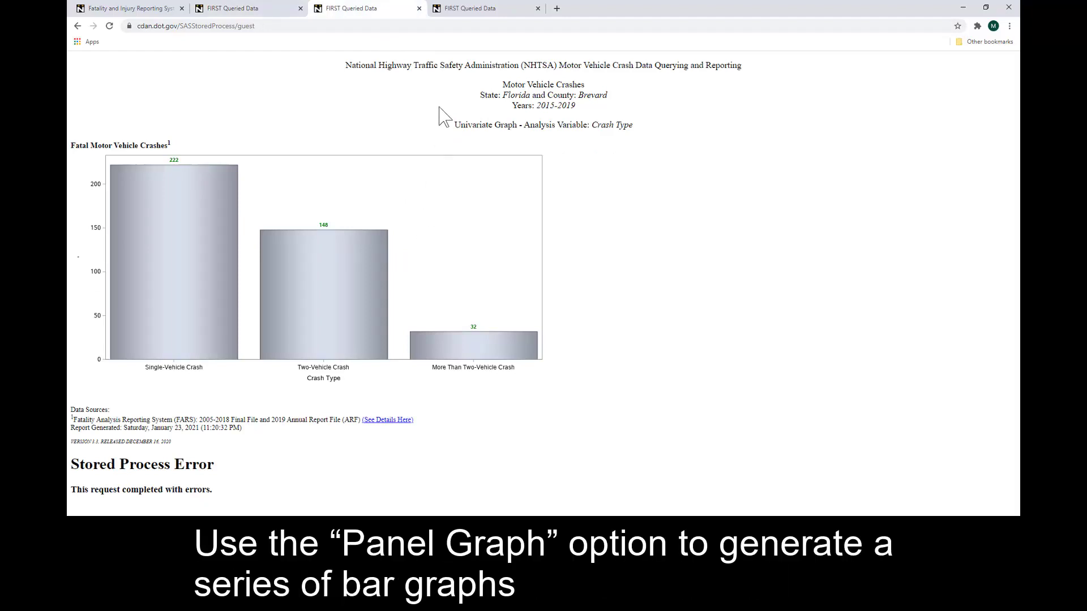
left_click(479, 10)
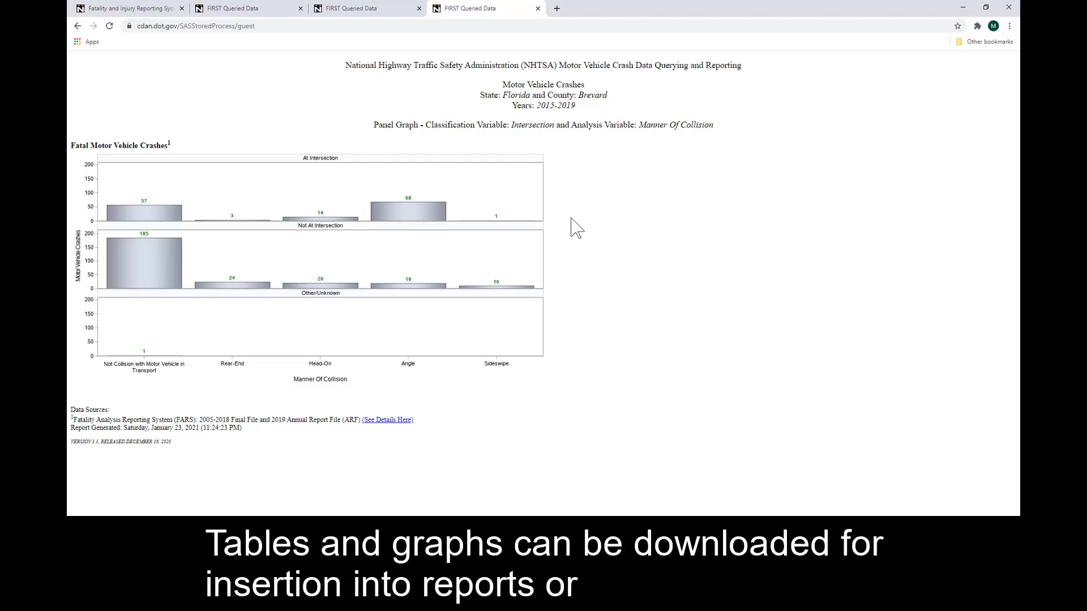
- Go back to the day-of-week table and map the weekday daytime crashes, focusing the map on Florida
left_click(218, 9)
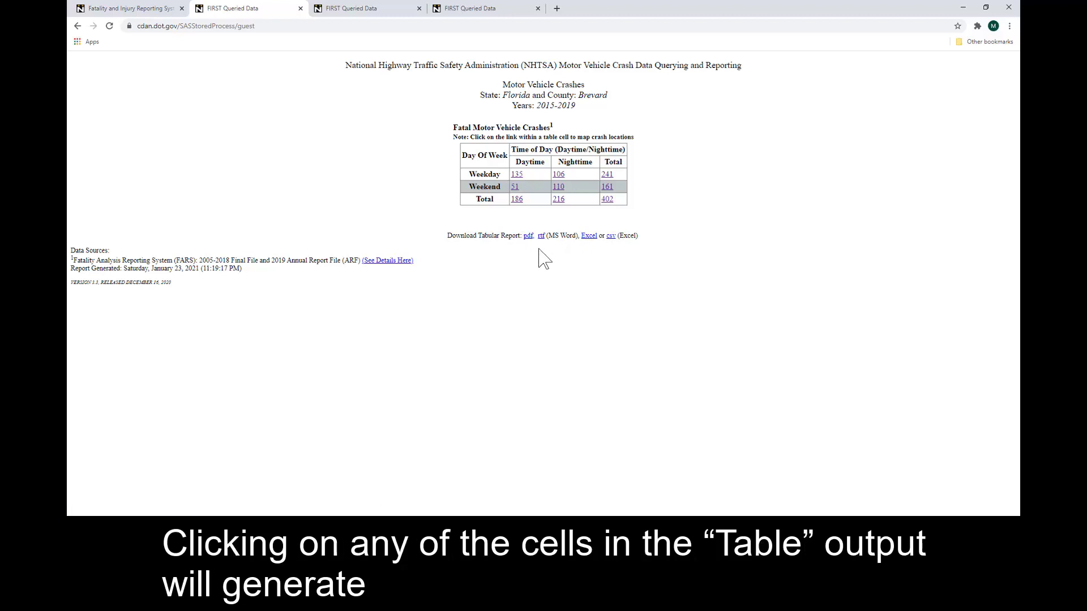
left_click(517, 177)
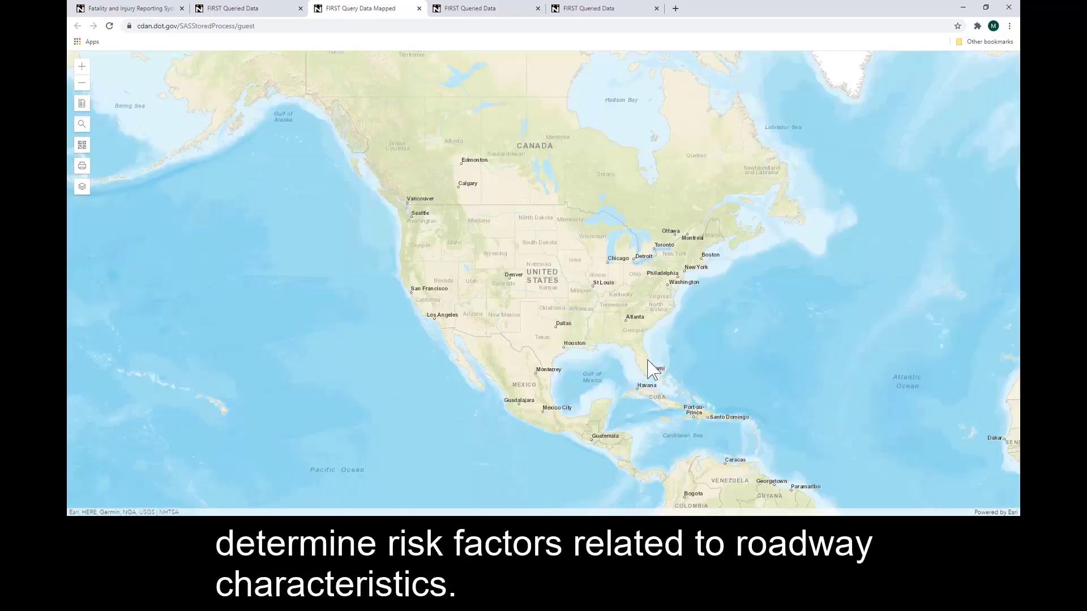
scroll(647, 357, "down", 3)
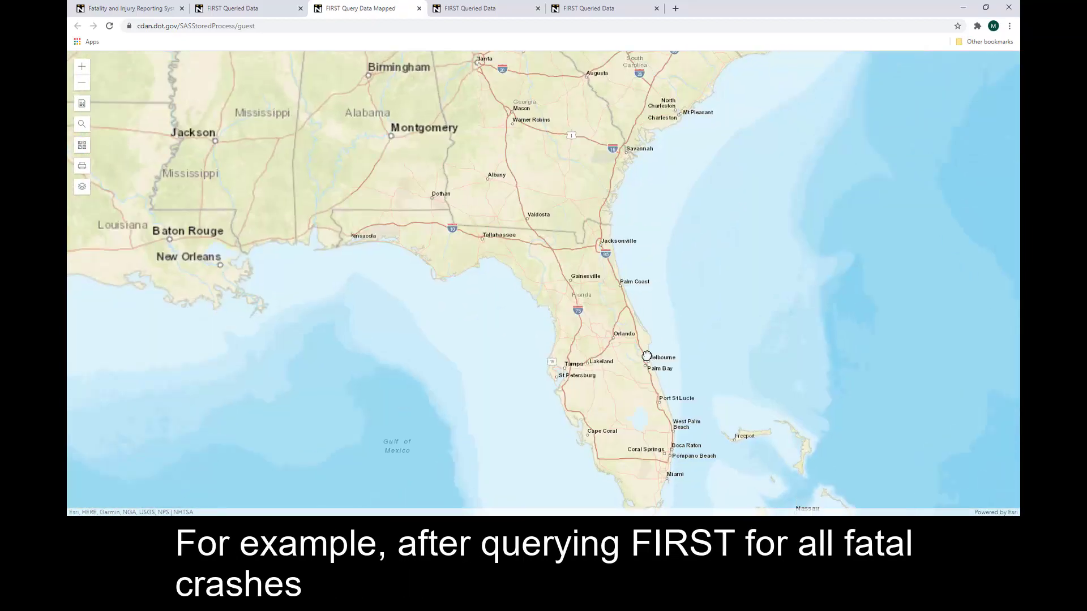
scroll(645, 356, "down", 1)
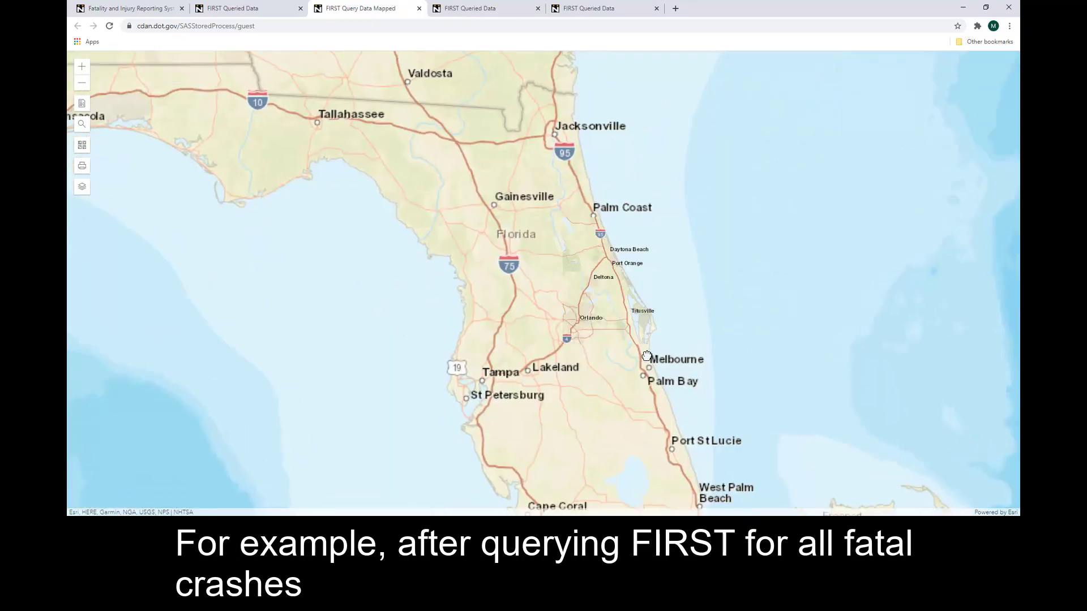
- Turn on the 2019, 2018, 2017, 2016 and 2015 crash location layers on the map
left_click(82, 186)
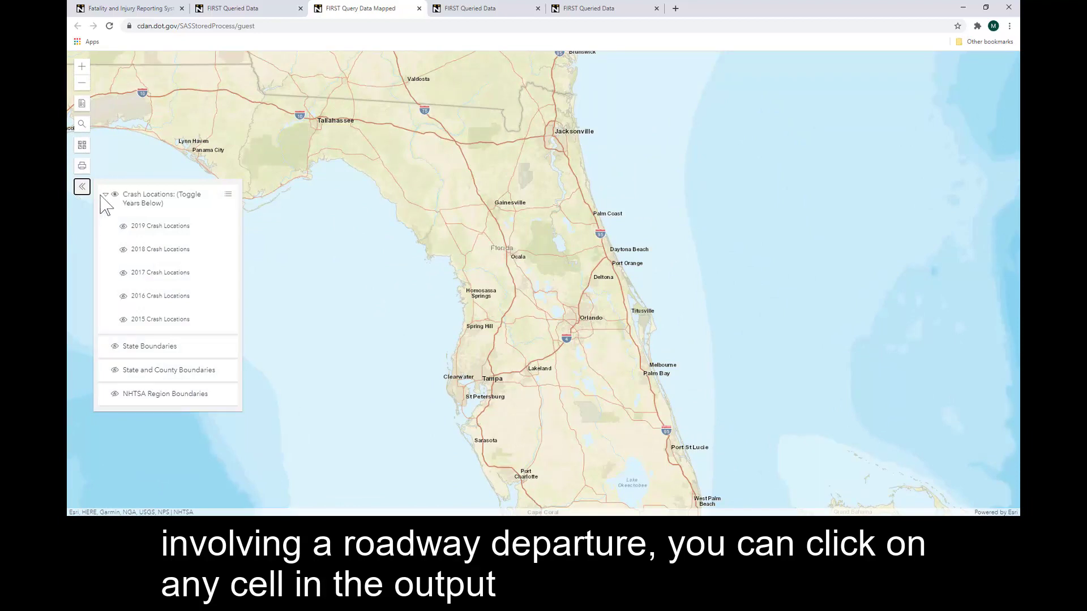
left_click(123, 227)
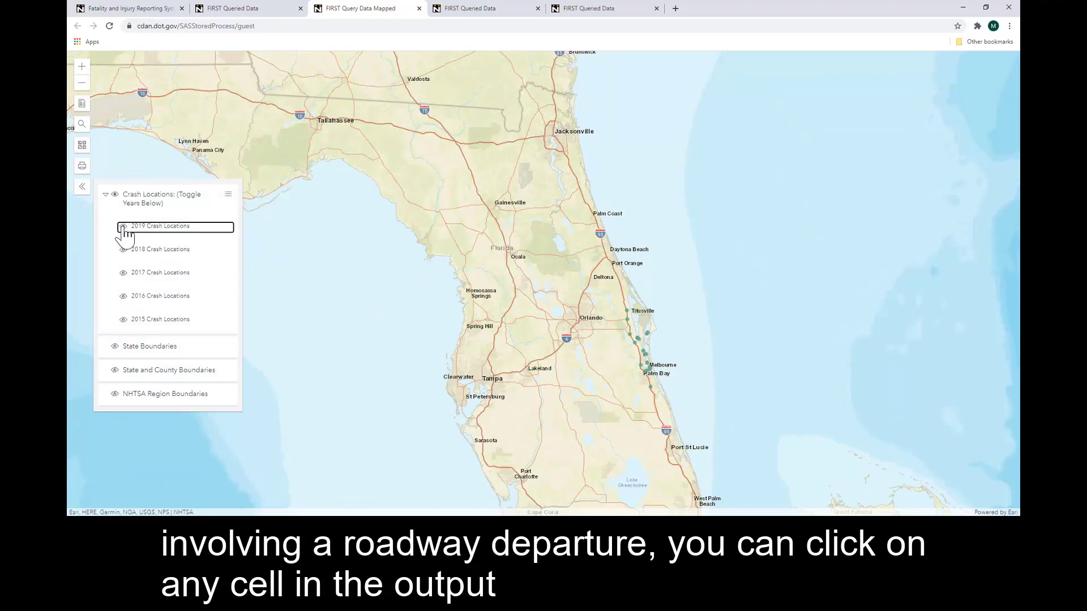
left_click(124, 250)
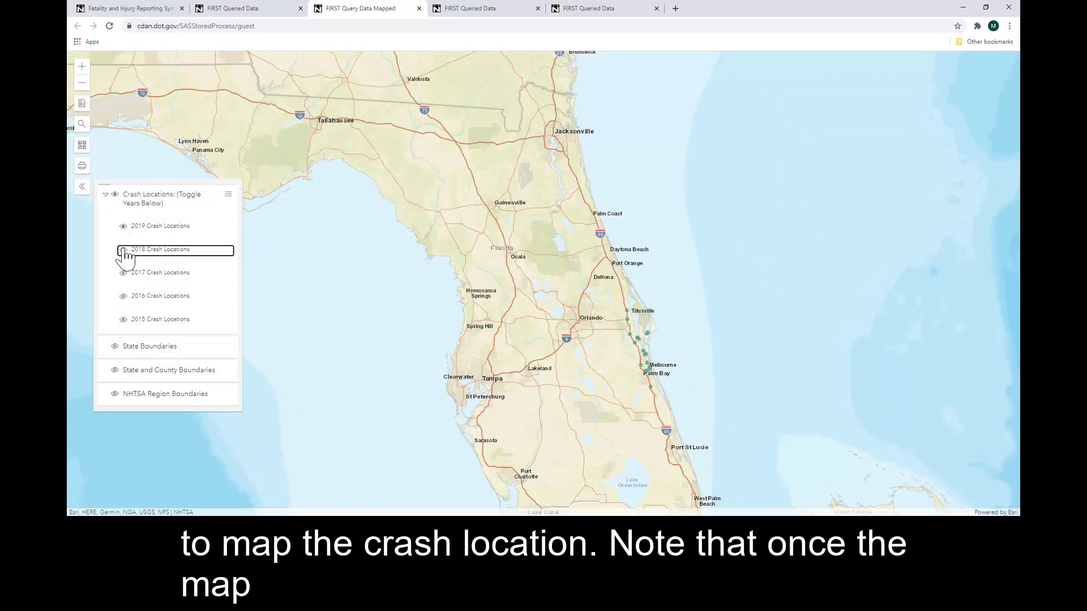
left_click(124, 273)
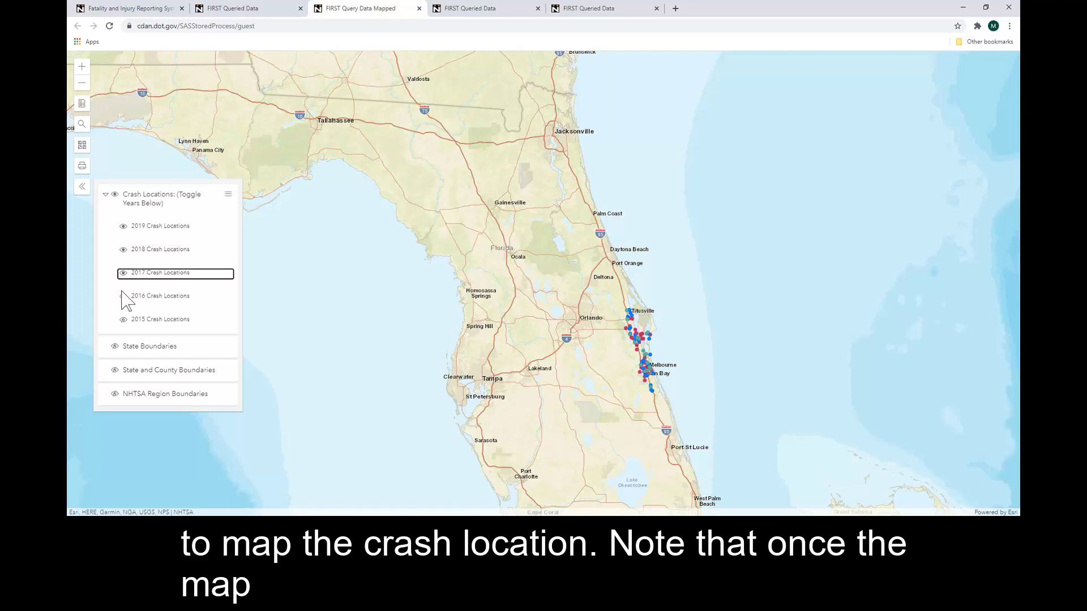
left_click(123, 296)
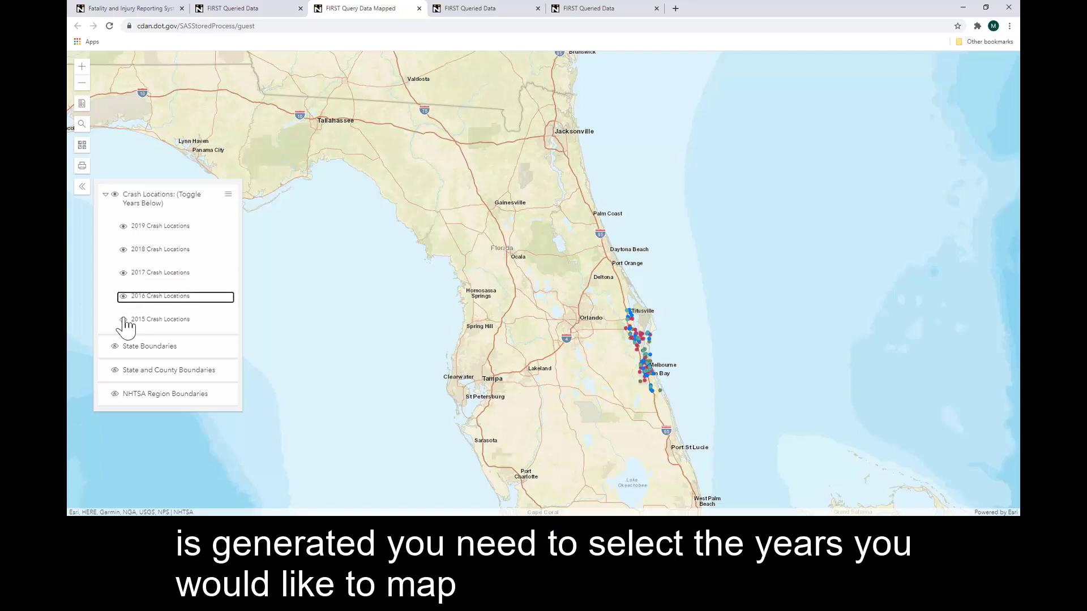
left_click(123, 320)
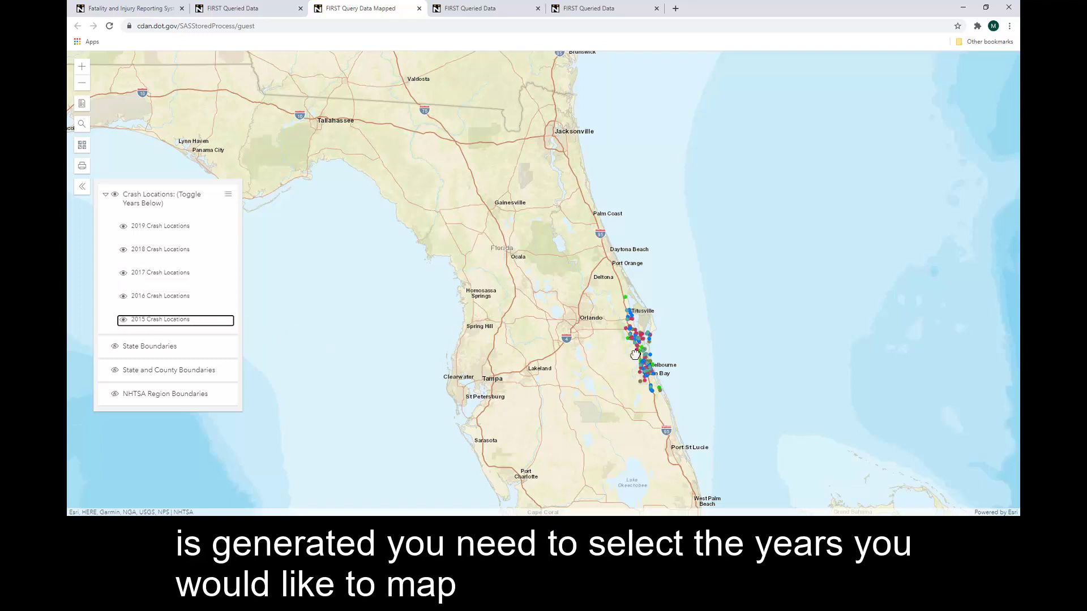
- Examine the fatal crash descriptions of one mapped point near Cocoa Beach and another south of Titusville, closing each one
scroll(634, 371, "up", 3)
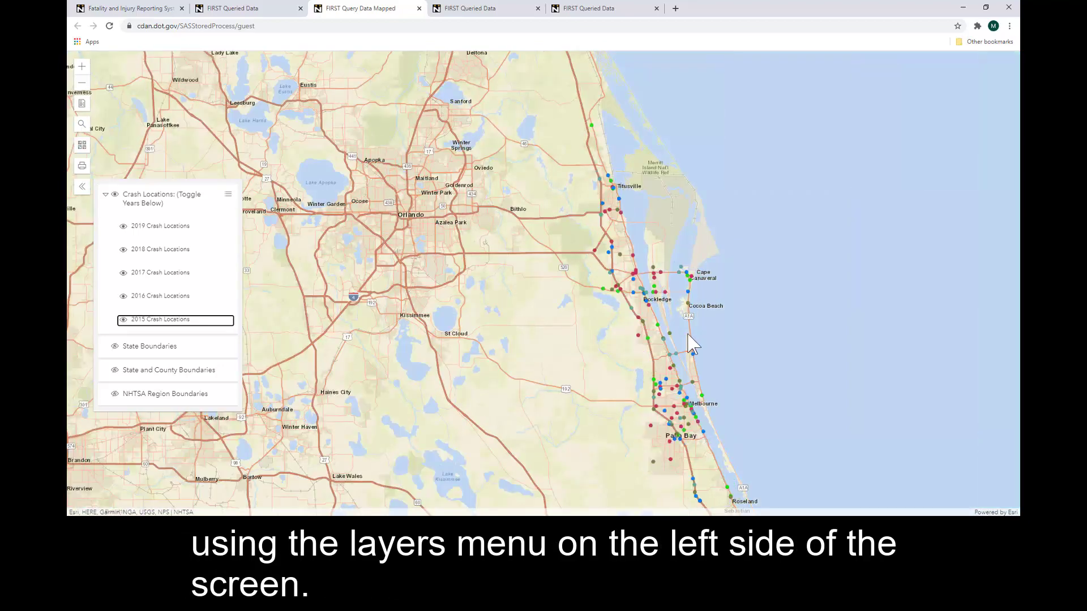
left_click(687, 305)
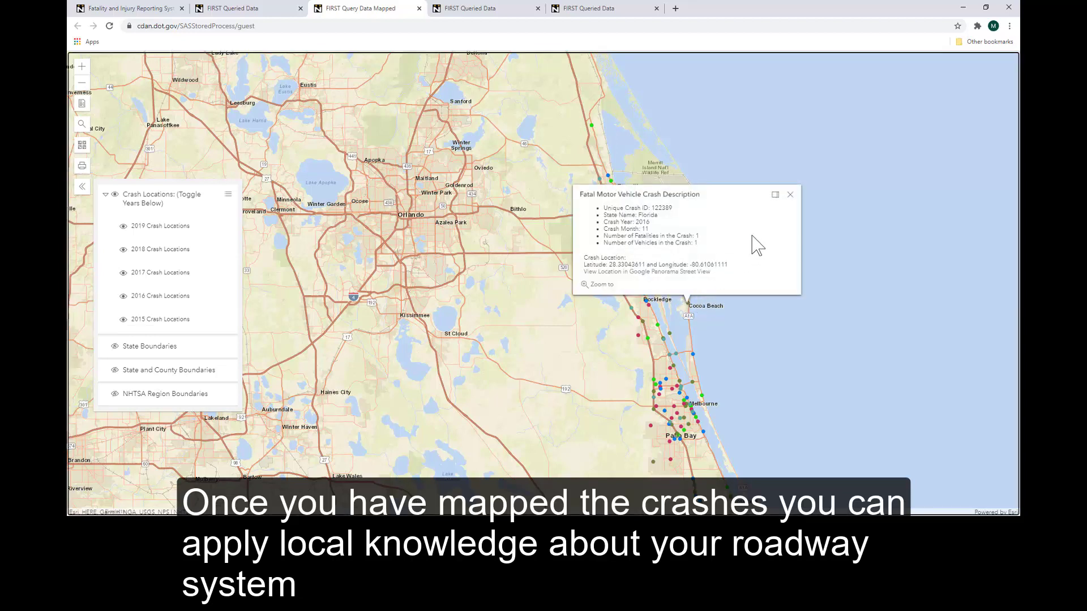
left_click(790, 196)
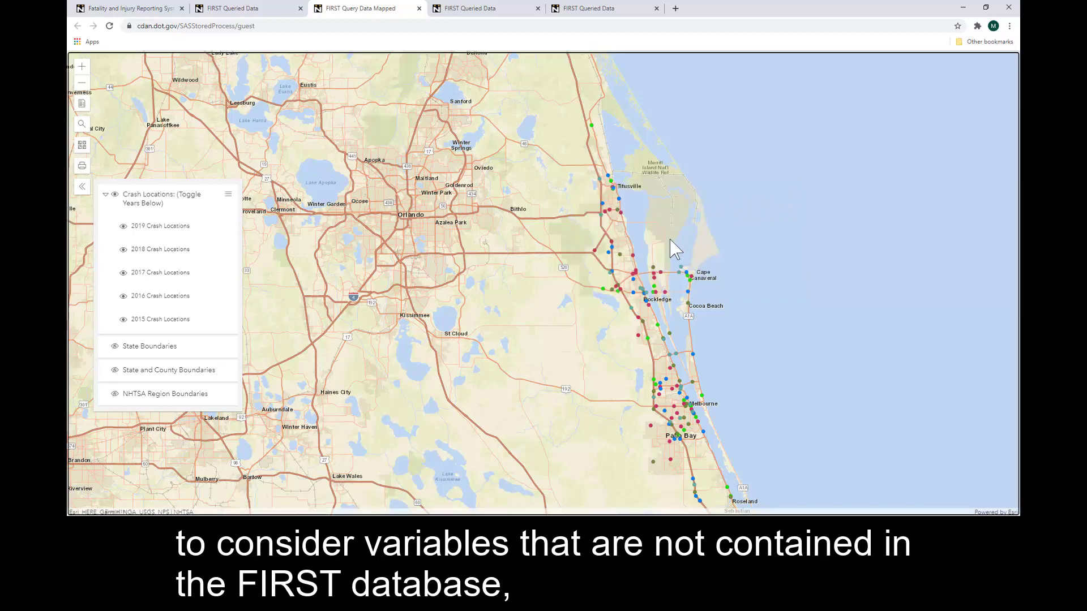
left_click(612, 249)
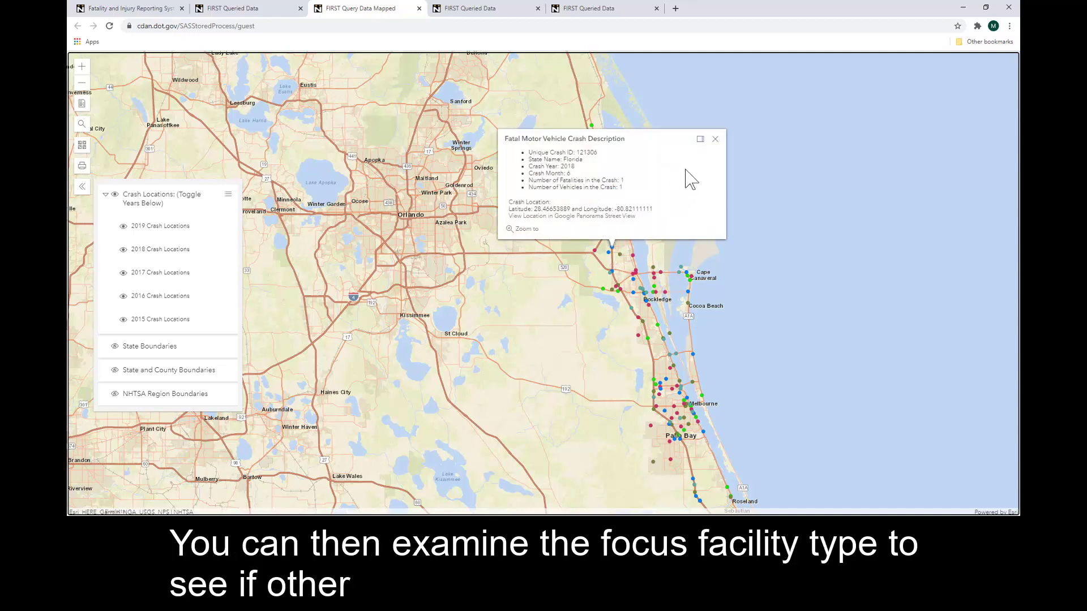
left_click(715, 139)
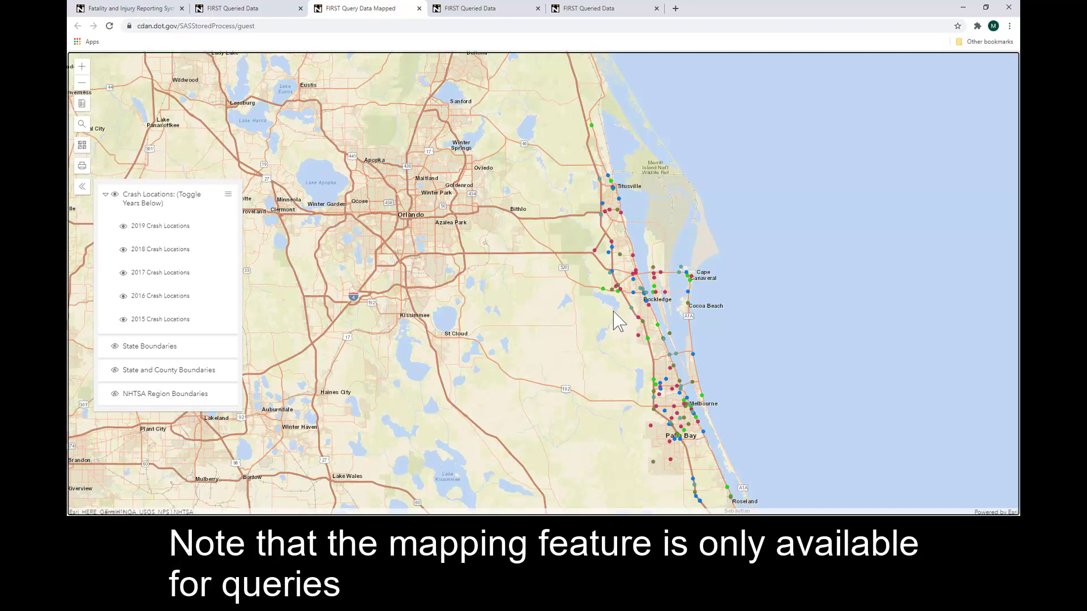
scroll(615, 319, "down", 2)
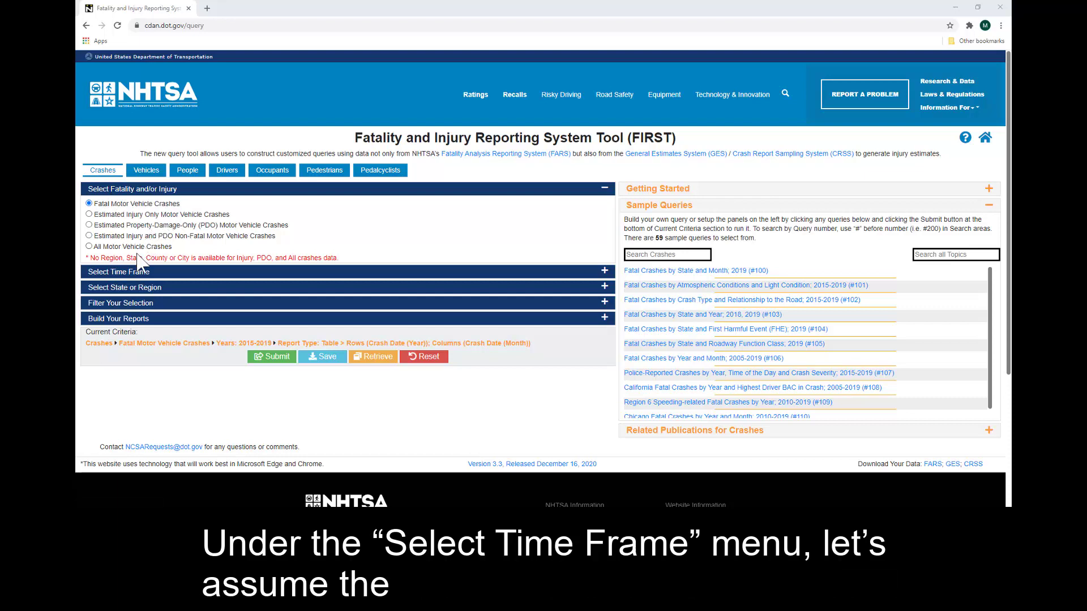
- Check the 2015–2019 time frame and limit the fatal crash query to Tuscaloosa county in Alabama
left_click(121, 274)
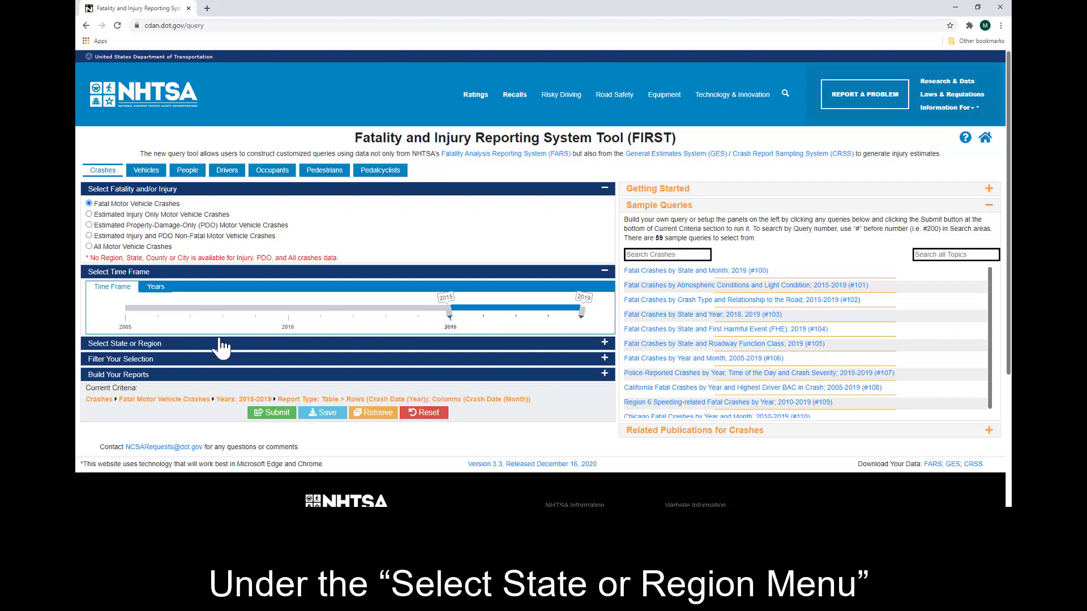
left_click(190, 343)
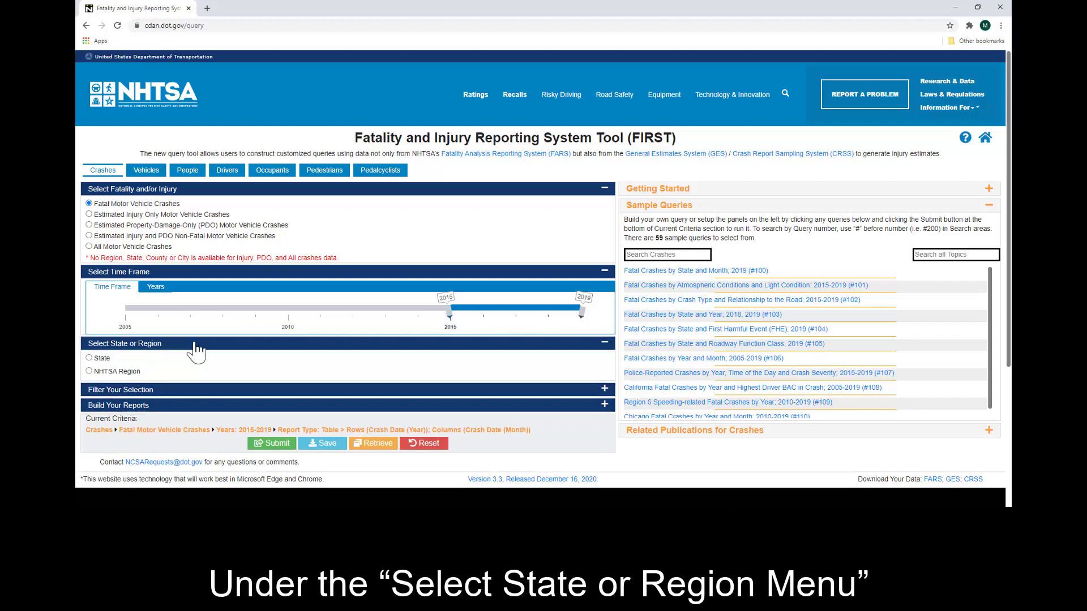
left_click(99, 359)
left_click(211, 358)
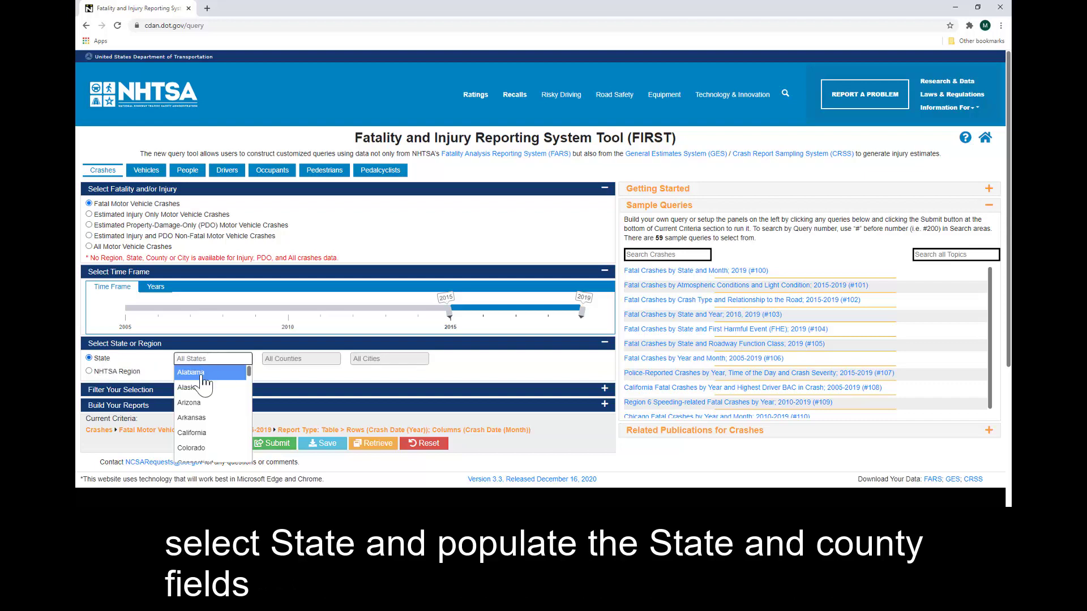
left_click(195, 374)
left_click(294, 360)
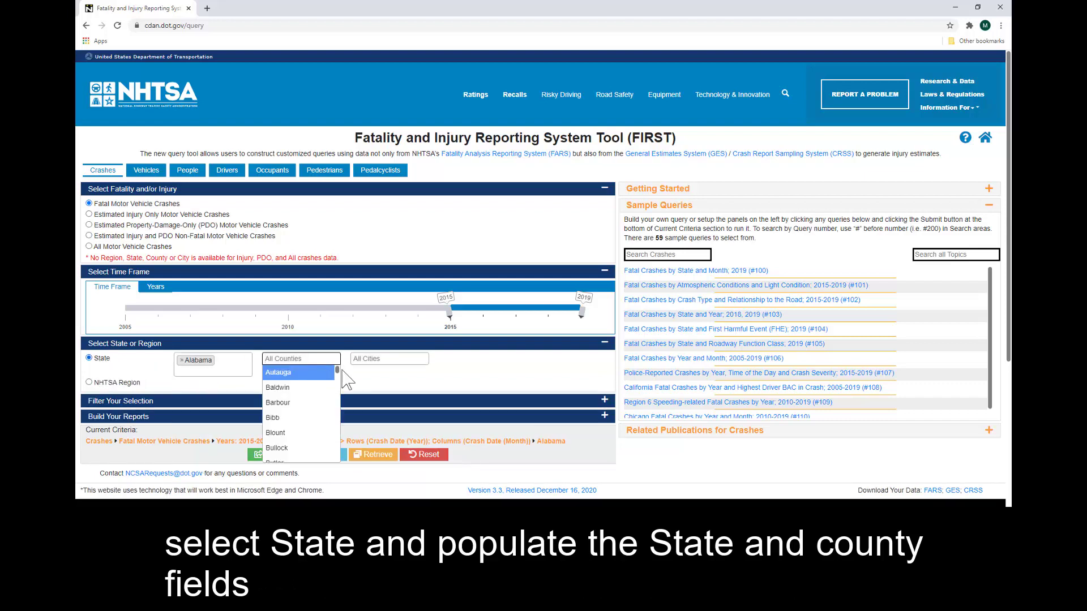
left_click_drag(337, 371, 332, 456)
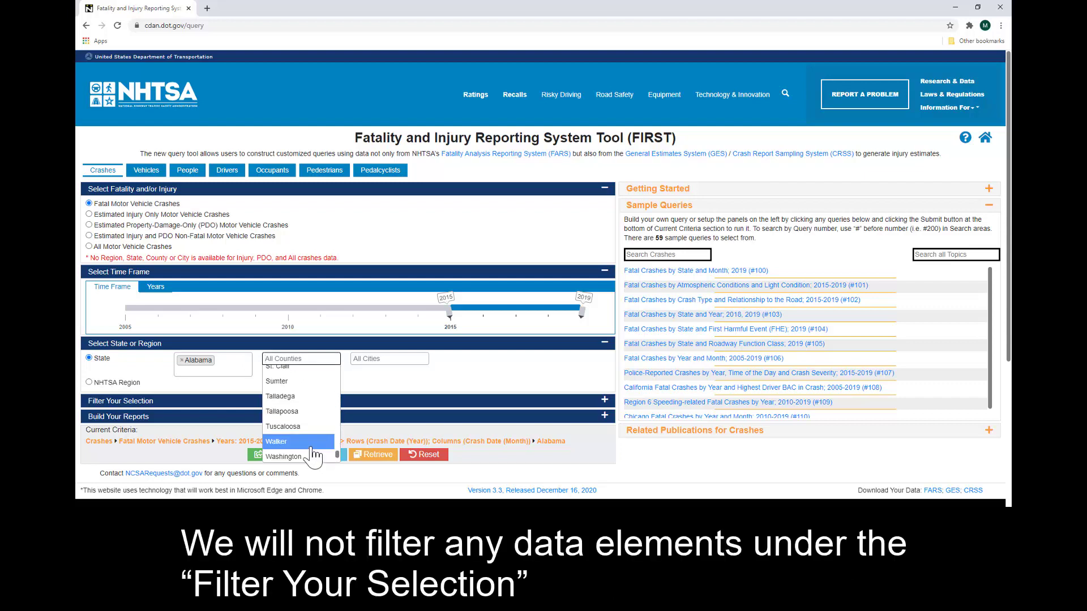
left_click(314, 426)
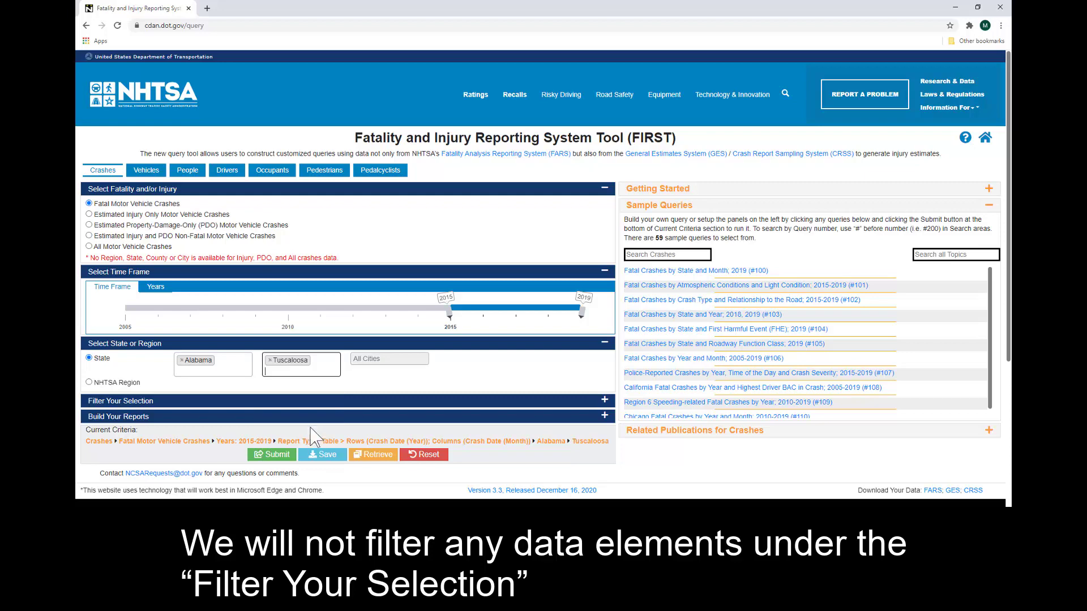
- Look over the available crash filters without setting any, and set the report type to Univariate Graph
left_click(271, 402)
scroll(332, 422, "down", 5)
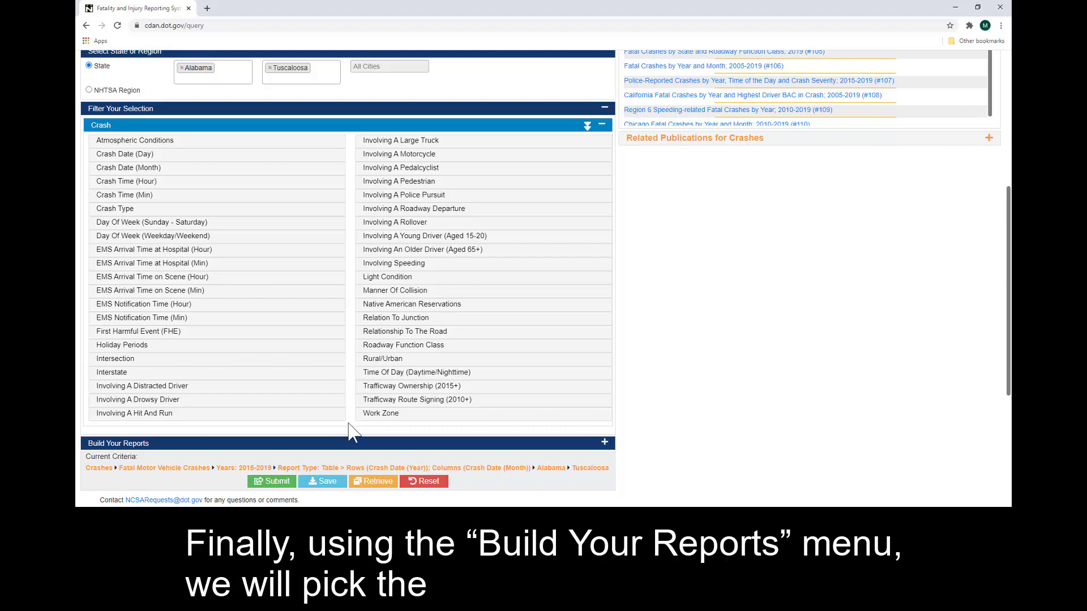
left_click(336, 444)
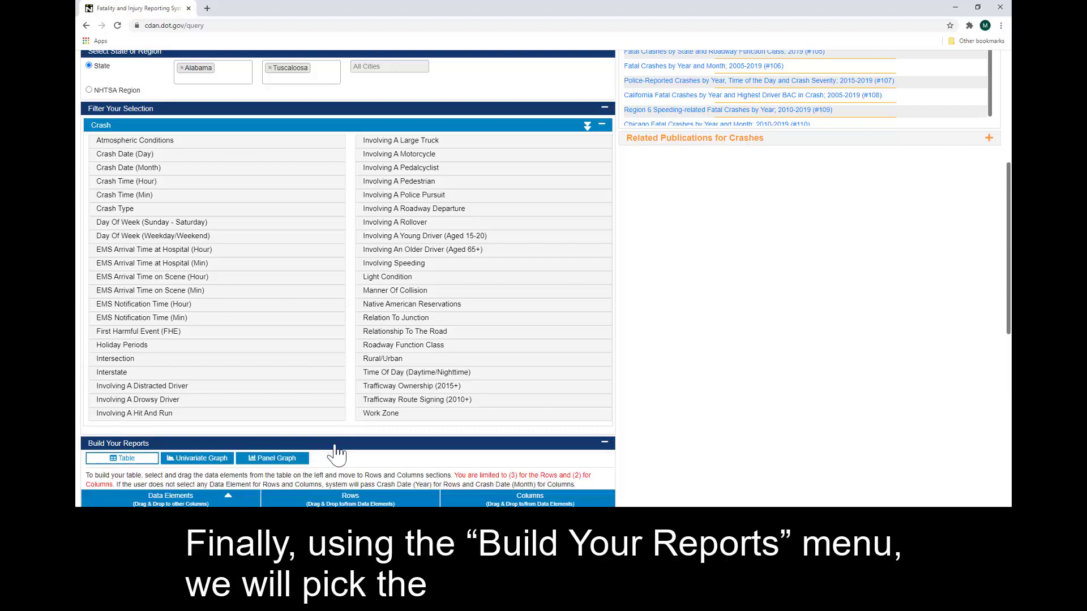
scroll(338, 452, "down", 1)
scroll(338, 452, "down", 3)
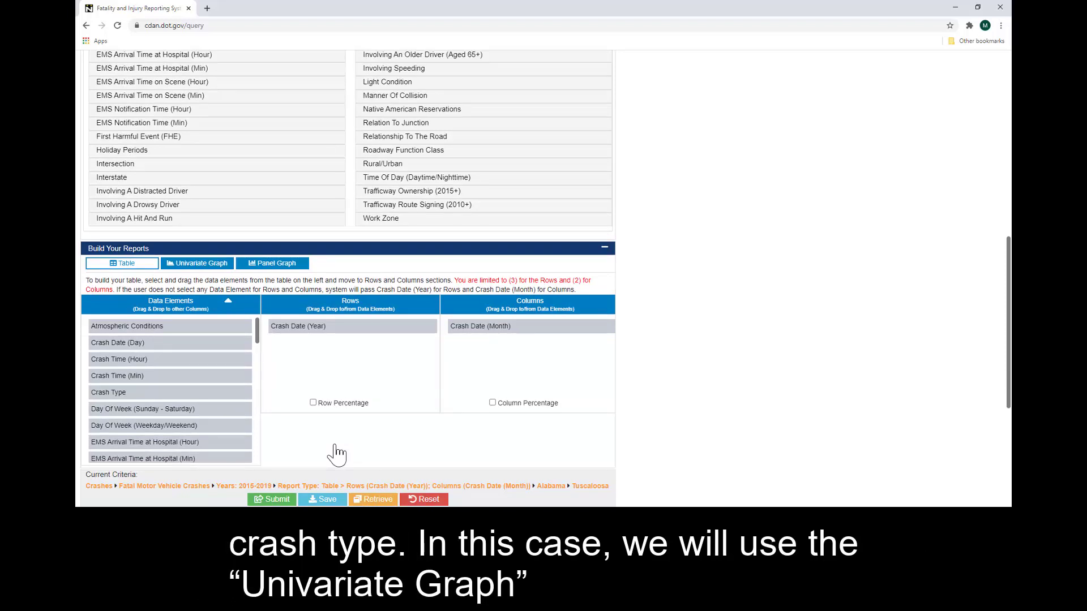
left_click(209, 271)
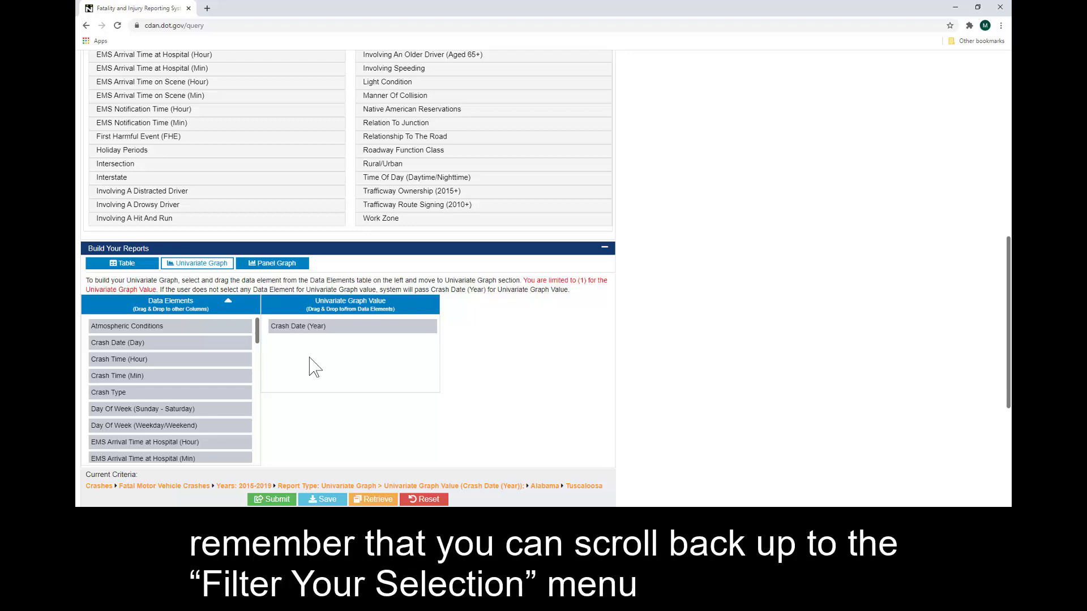
- Examine the filter options available under Manner Of Collision without selecting any, and collapse the element again
scroll(323, 368, "up", 3)
scroll(323, 368, "up", 1)
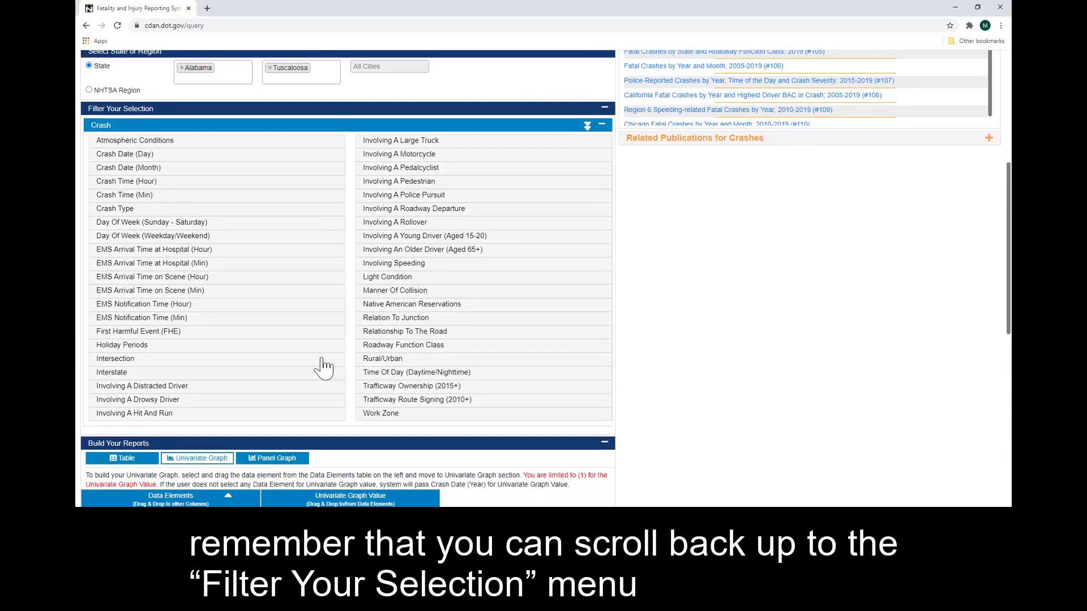
left_click(395, 291)
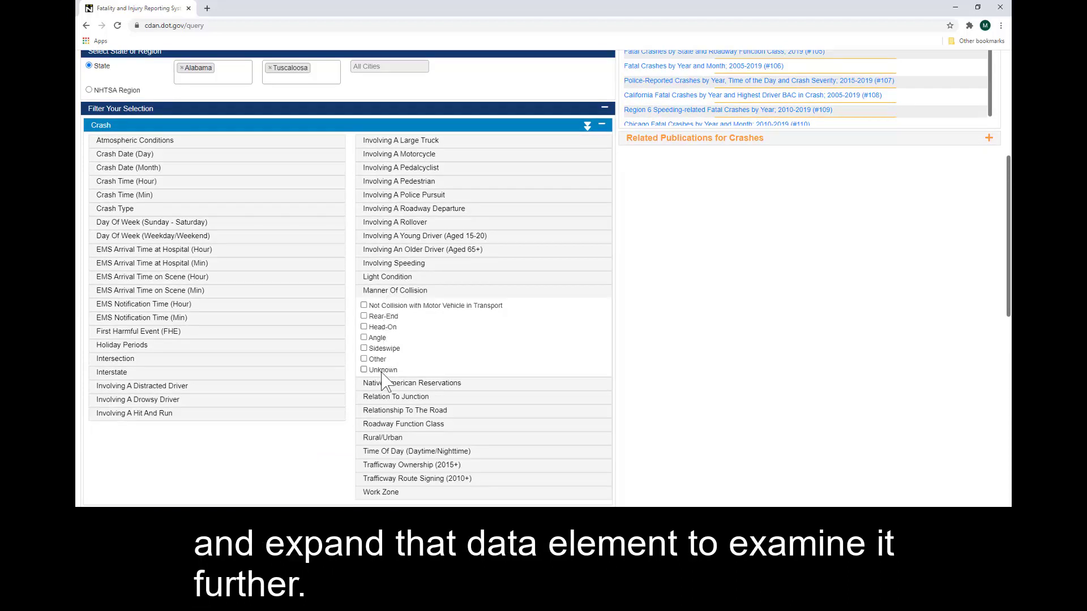
left_click(394, 290)
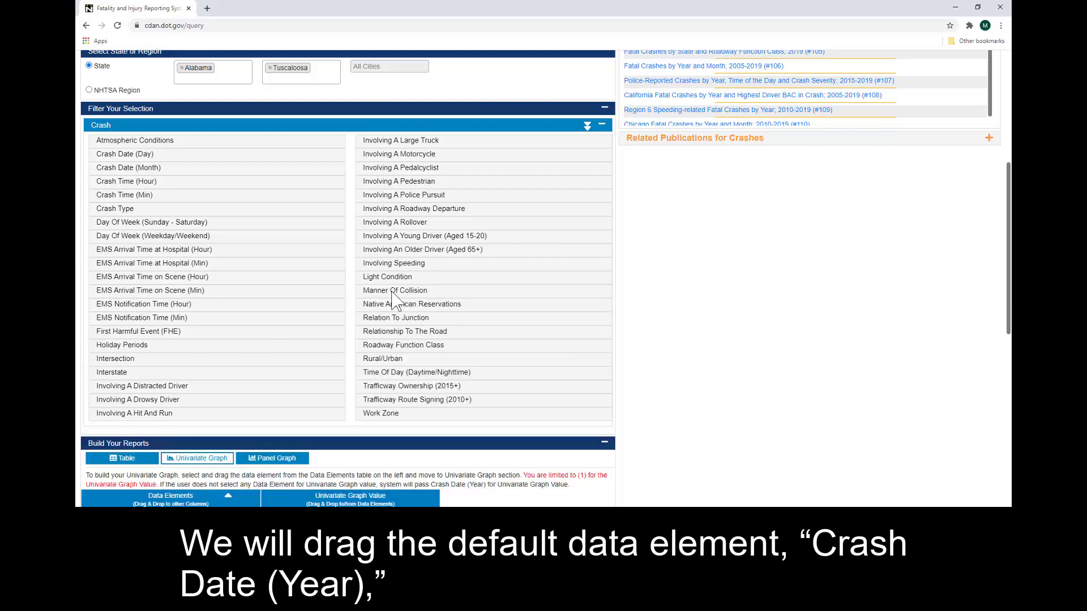
- Replace Crash Date (Year) with Manner Of Collision as the univariate graph value and submit the query
scroll(358, 344, "down", 4)
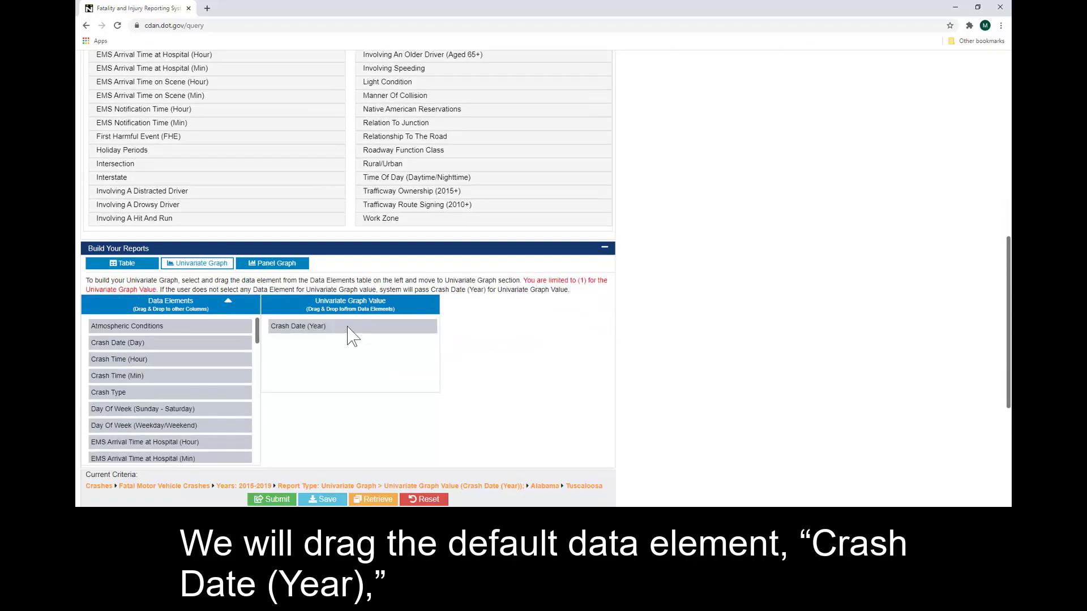
left_click_drag(348, 328, 169, 344)
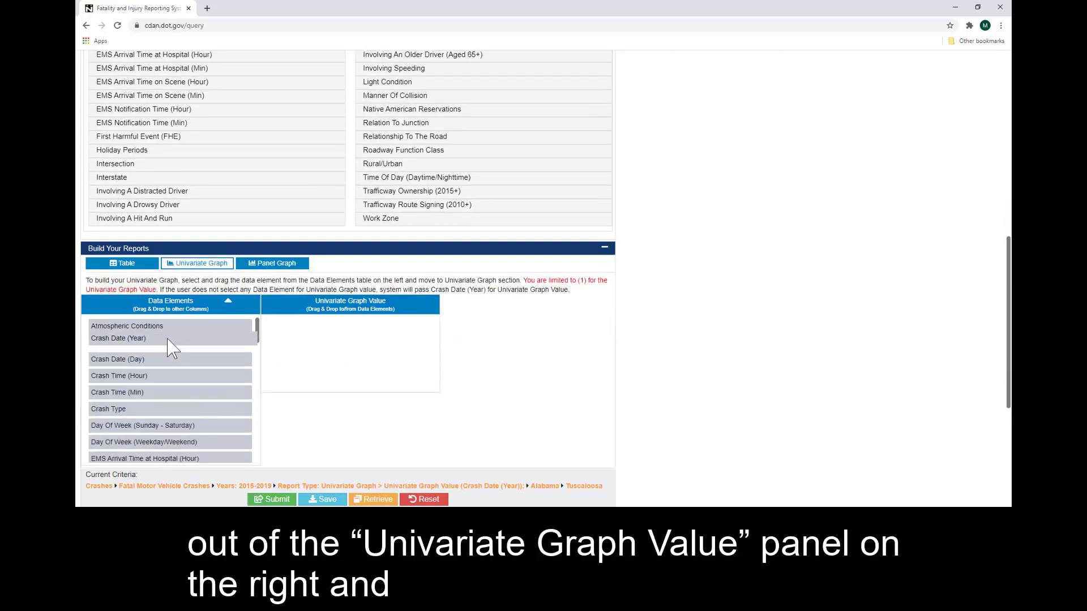
scroll(189, 368, "down", 2)
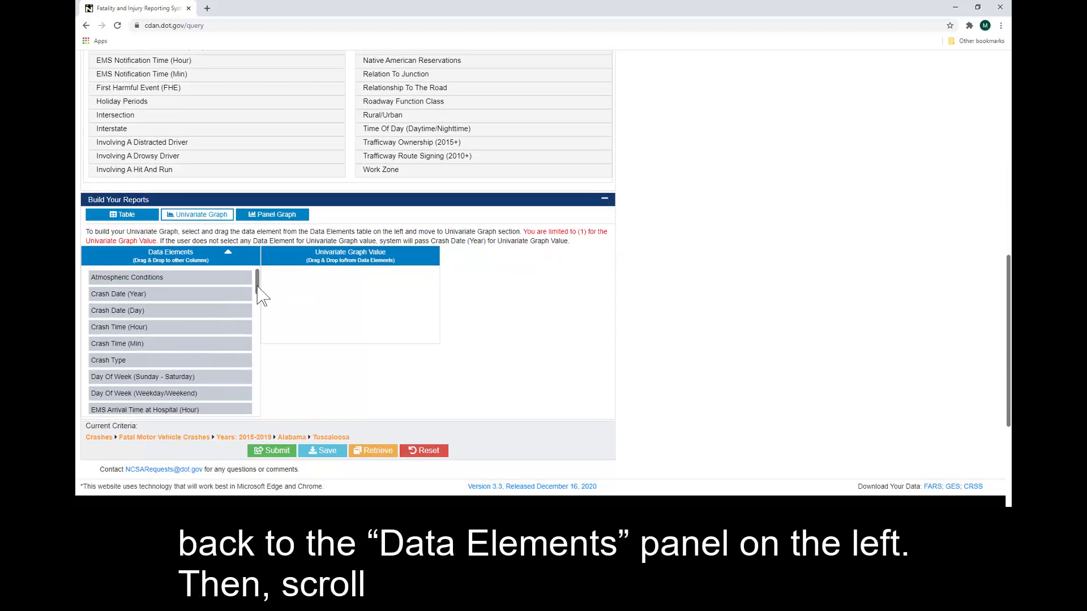
left_click_drag(257, 285, 255, 373)
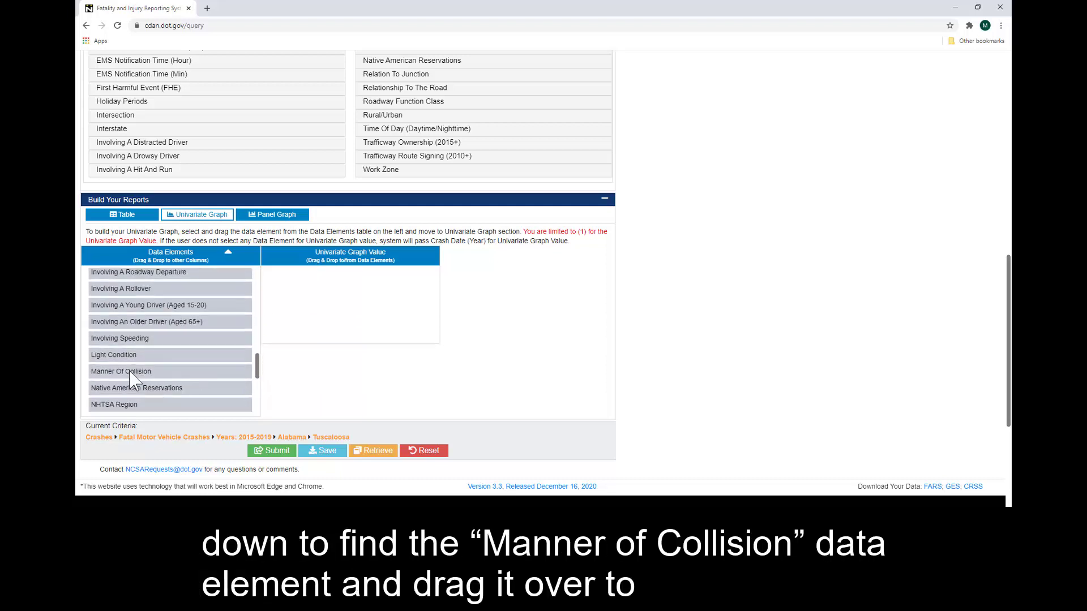
left_click_drag(130, 378, 319, 285)
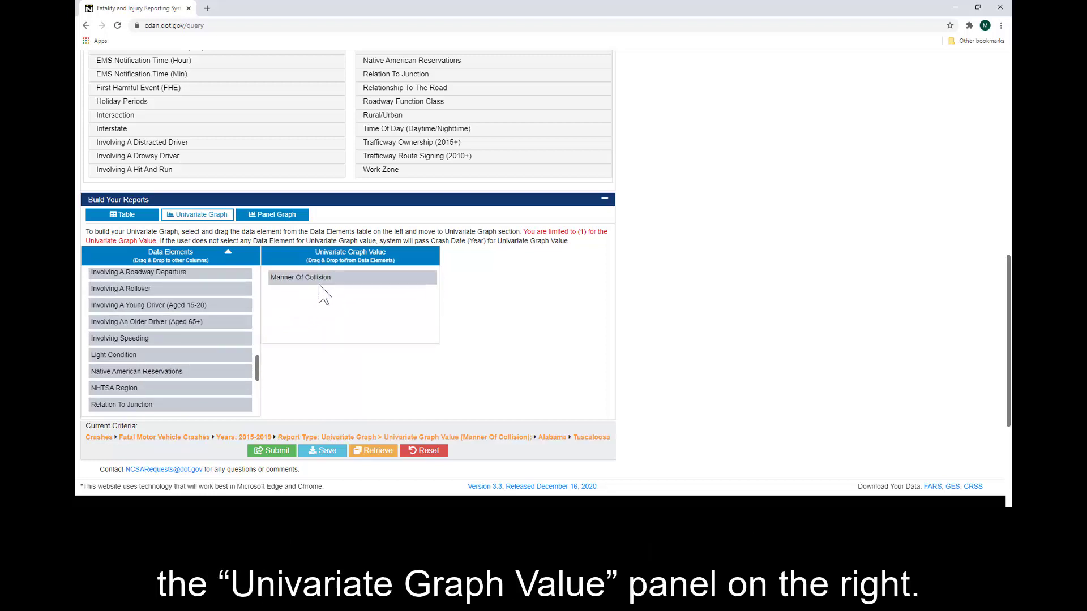
left_click(270, 453)
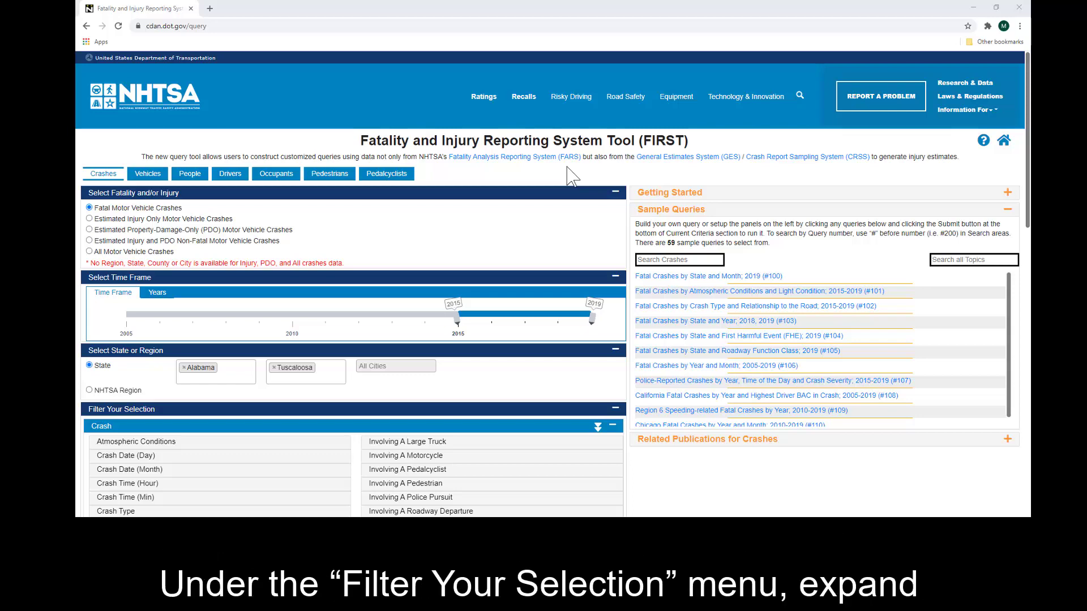
- Filter the Tuscaloosa fatal crash query to Head-On under Manner Of Collision
scroll(572, 177, "down", 5)
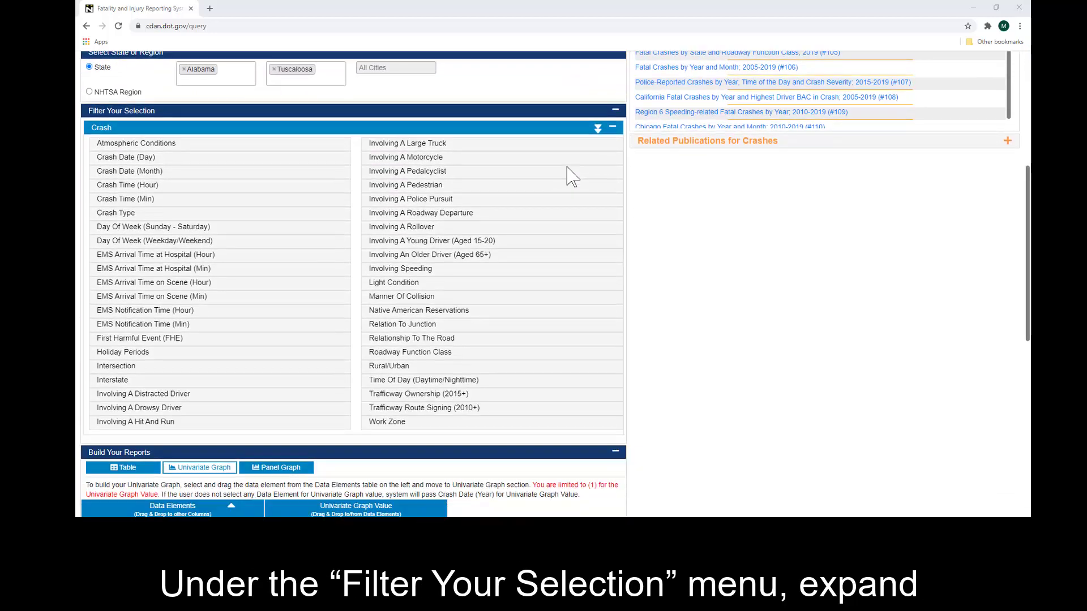
left_click(376, 298)
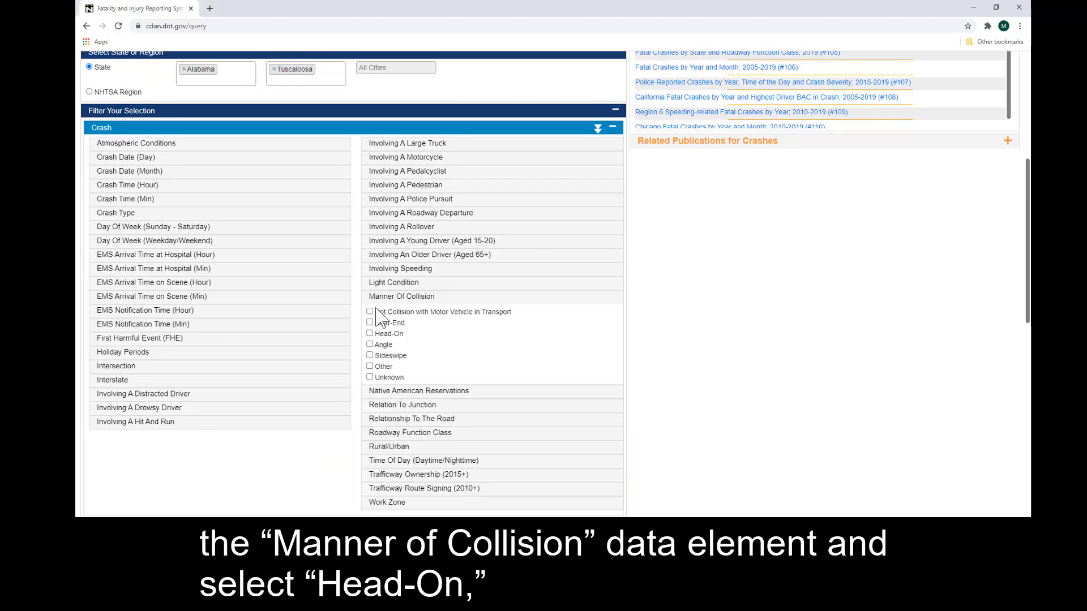
left_click(370, 334)
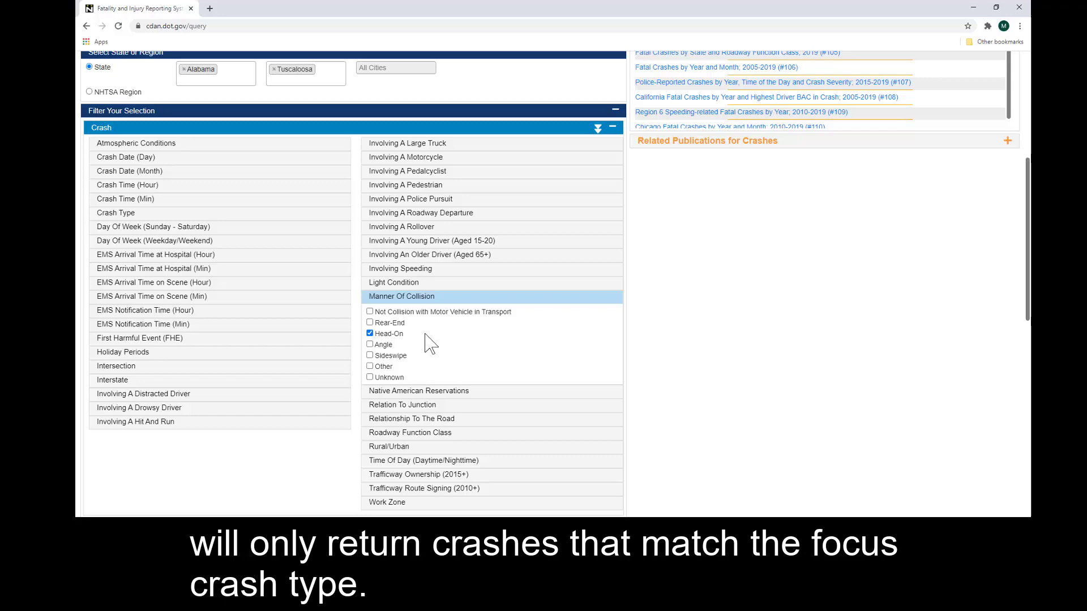
- Replace Manner Of Collision with Roadway Function Class as the univariate graph value and submit the query
scroll(430, 342, "down", 5)
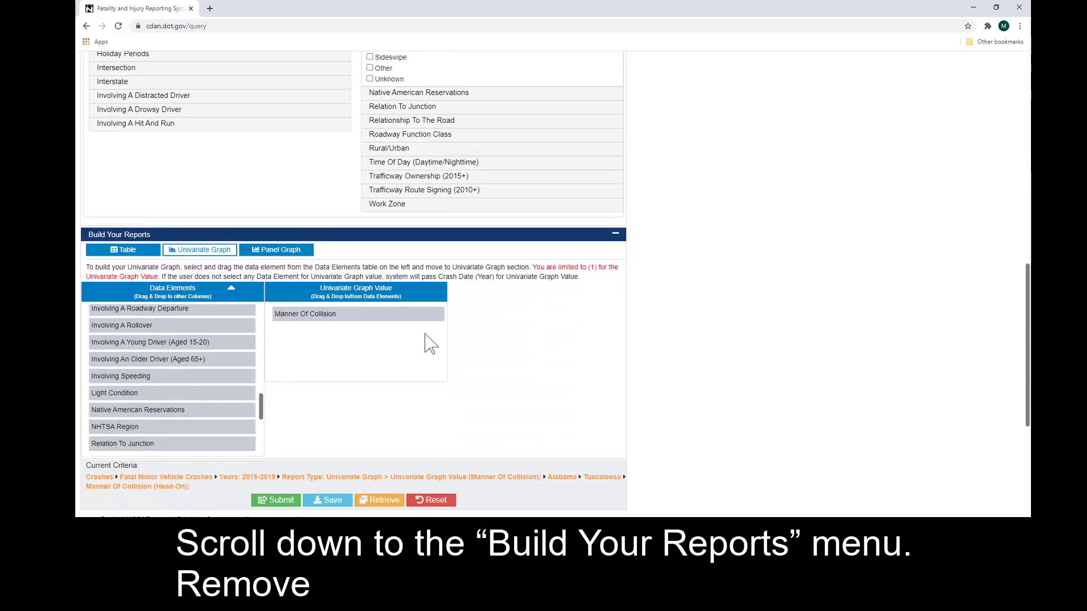
left_click_drag(392, 321, 194, 342)
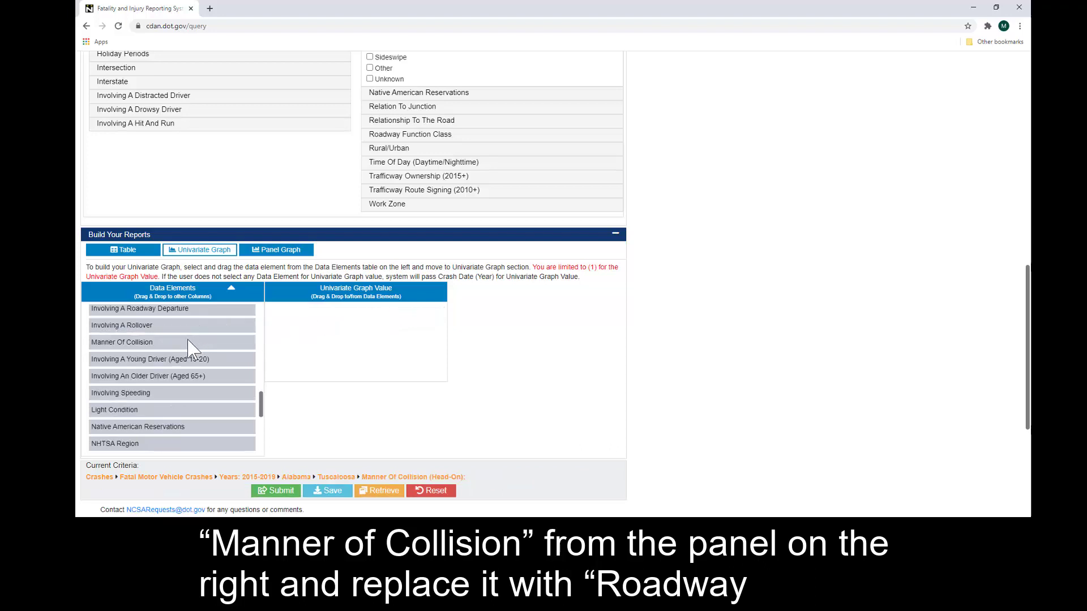
scroll(189, 345, "down", 5)
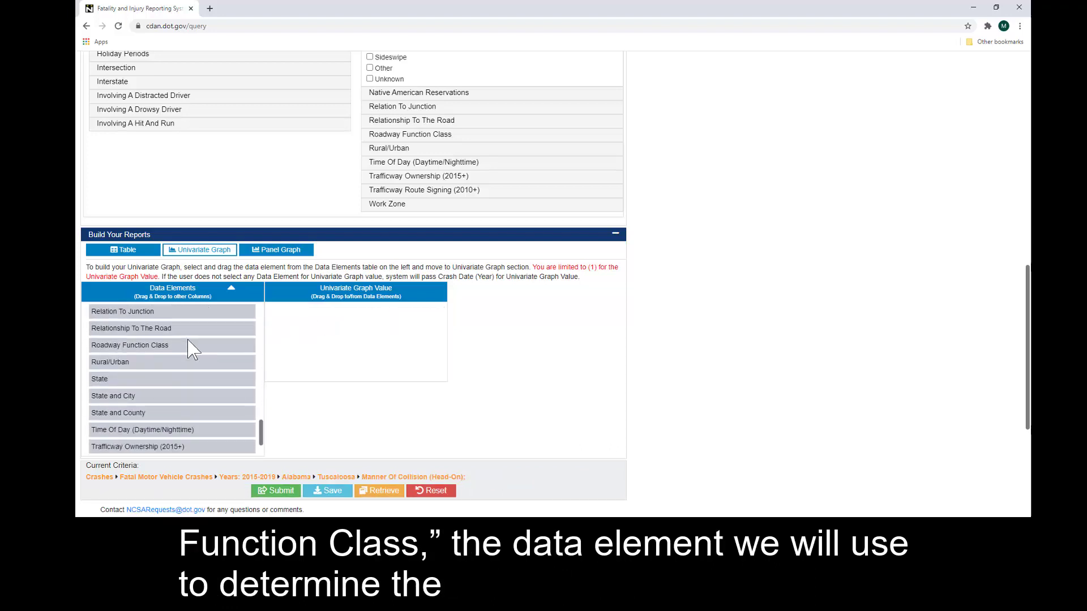
left_click_drag(188, 348, 358, 331)
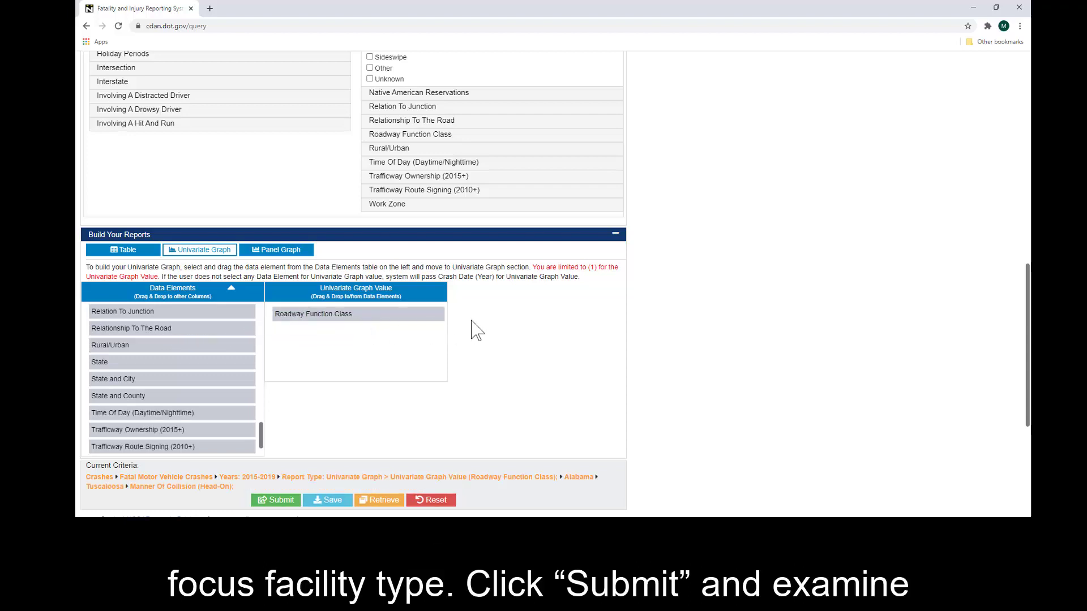
scroll(477, 331, "down", 2)
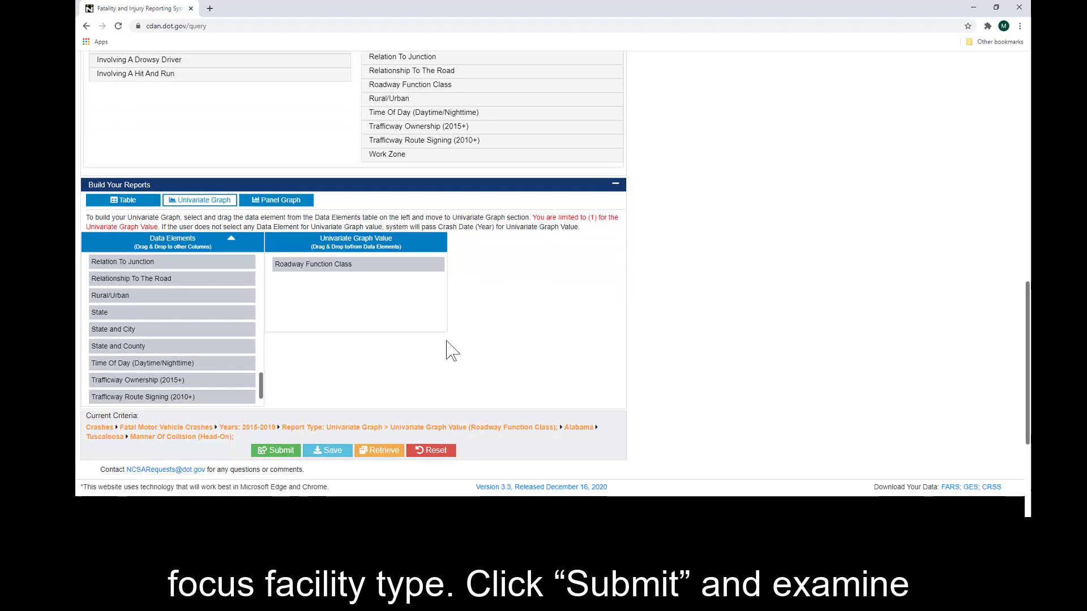
left_click(278, 447)
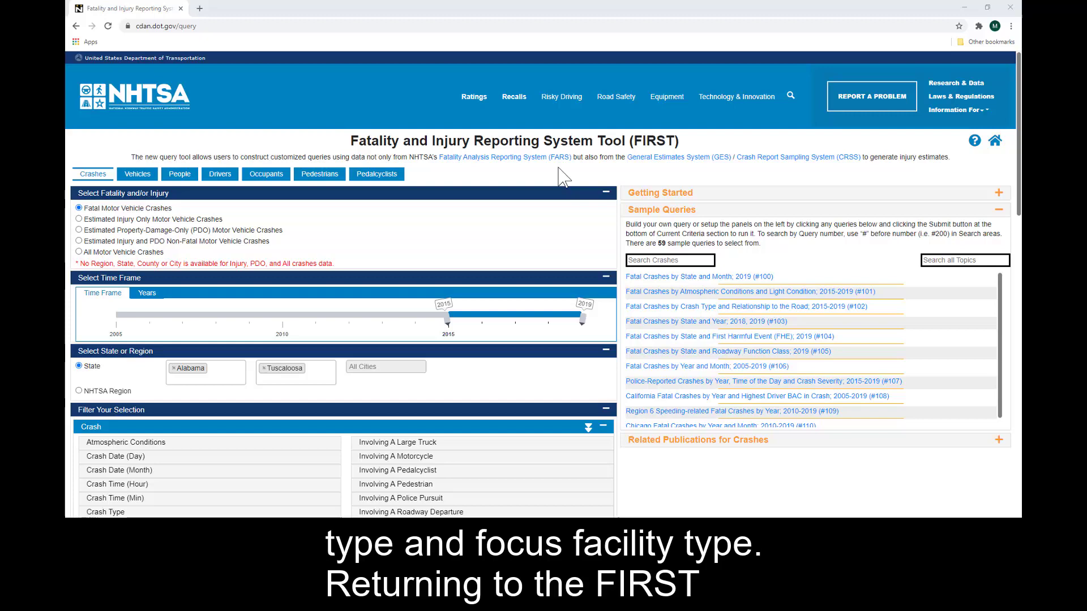
- Add a Roadway Function Class filter limiting the crashes to "Principal arterial, other"
scroll(561, 177, "down", 9)
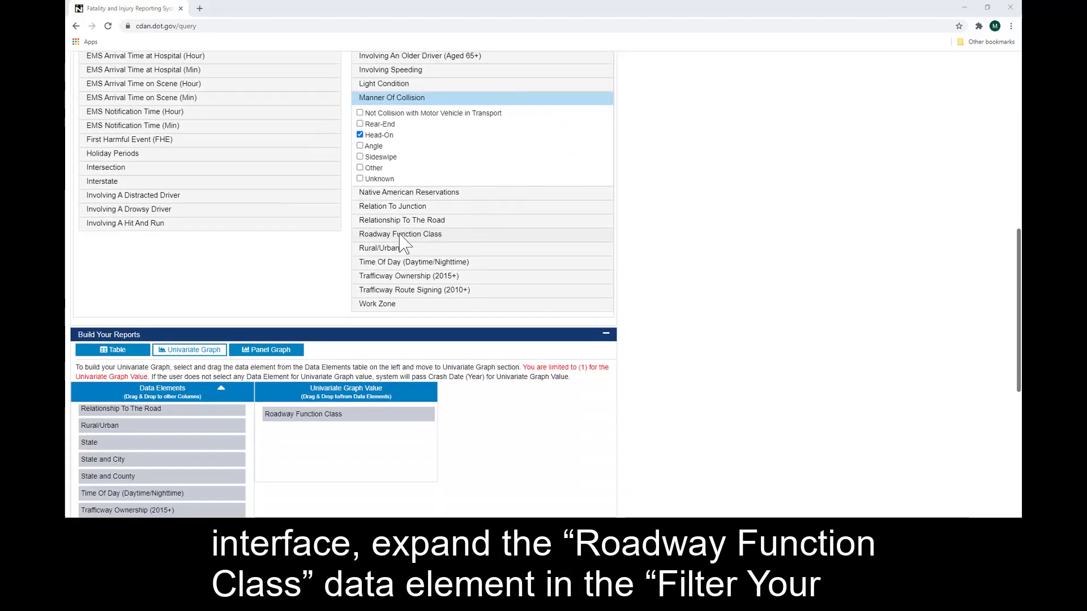
left_click(399, 238)
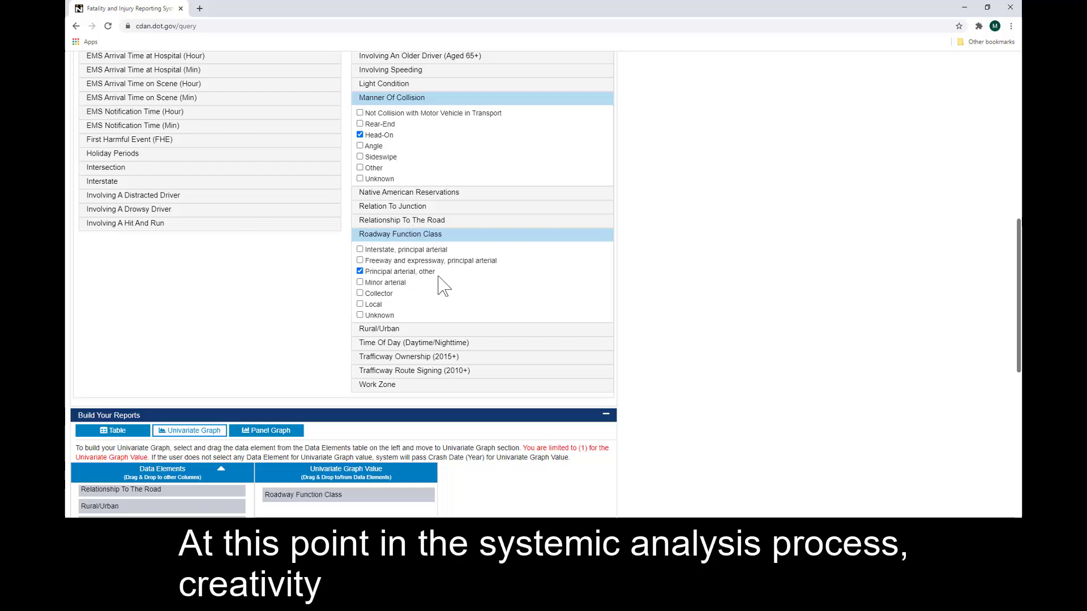
- Replace Roadway Function Class with Time Of Day (Daytime/Nighttime) as the univariate graph value and submit the query
scroll(443, 286, "up", 3)
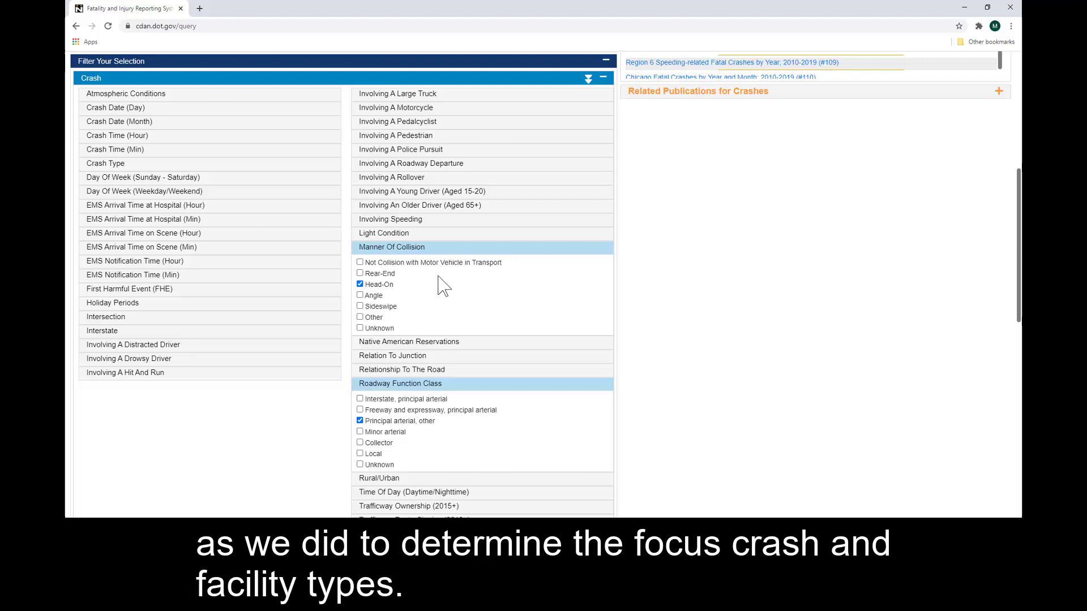
scroll(442, 286, "down", 6)
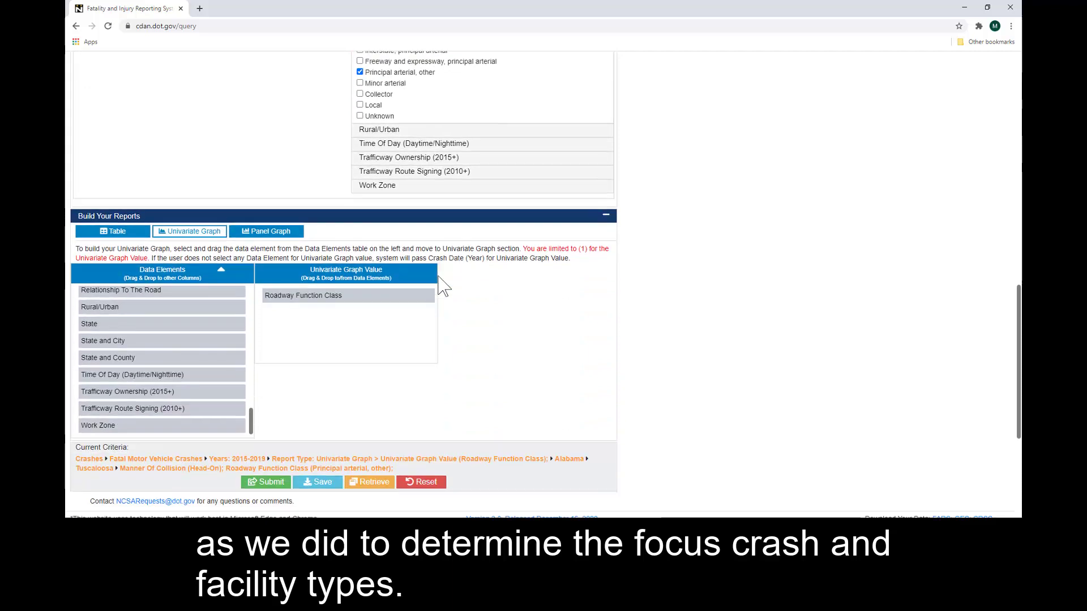
left_click_drag(349, 305, 341, 334)
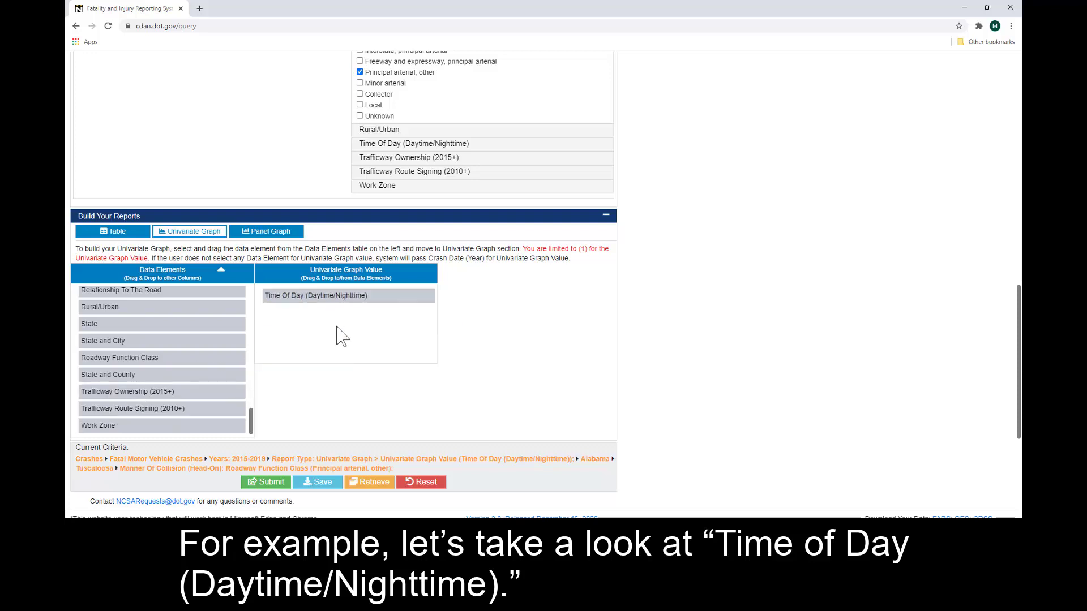
left_click(266, 483)
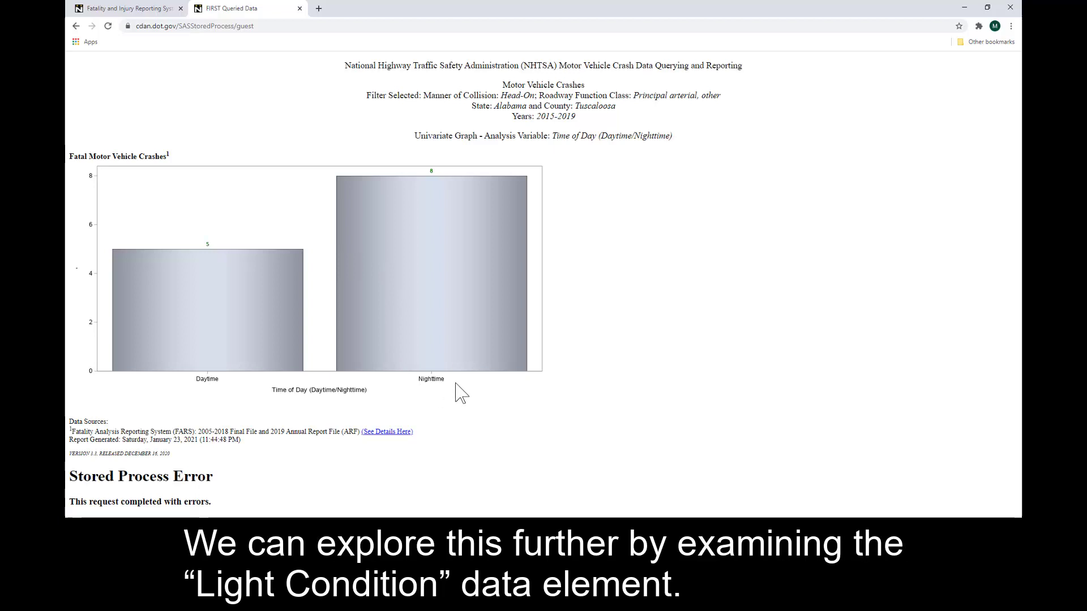
- Return to the query page, switch the report type to Table, and remove the default Crash Date elements from its rows and columns
left_click(150, 9)
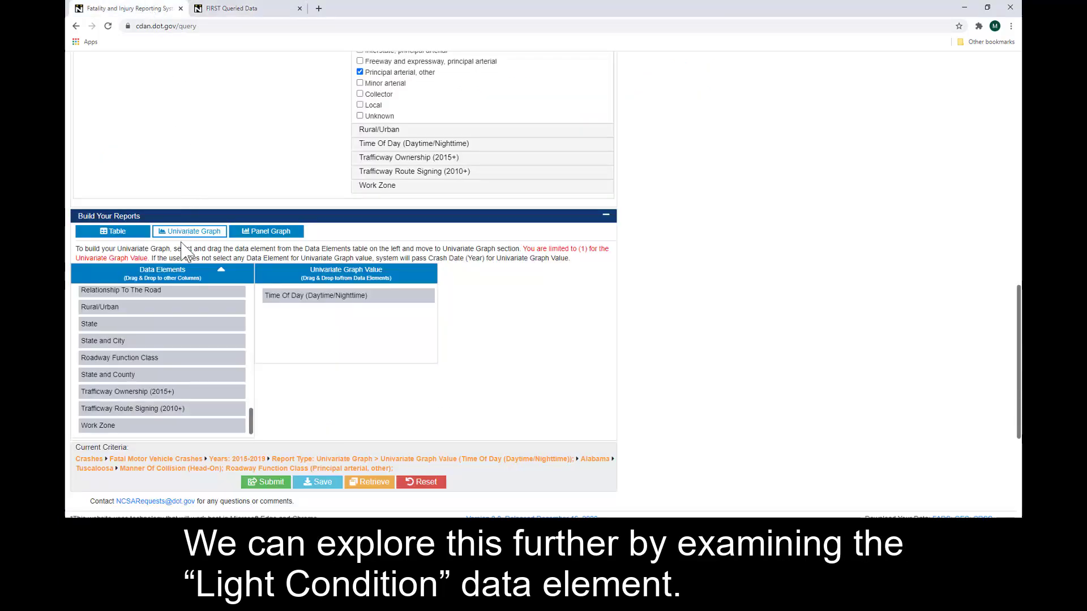
left_click(127, 236)
left_click_drag(316, 297, 162, 339)
left_click_drag(478, 297, 170, 354)
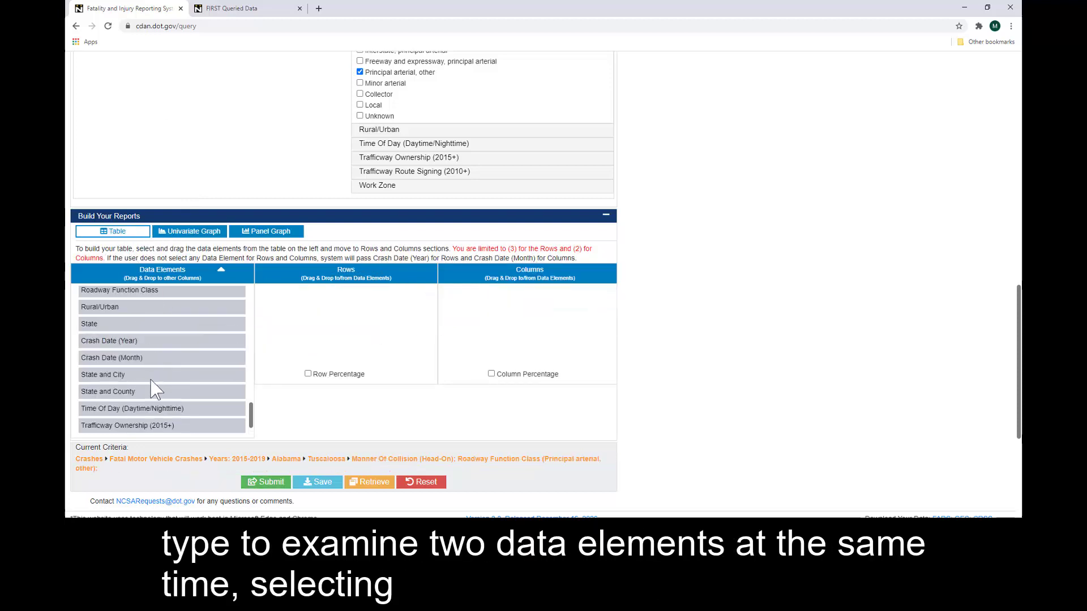
- Build the table with Time Of Day (Daytime/Nighttime) as rows and Light Condition as columns, and submit the query
left_click_drag(148, 408, 312, 317)
scroll(180, 347, "up", 3)
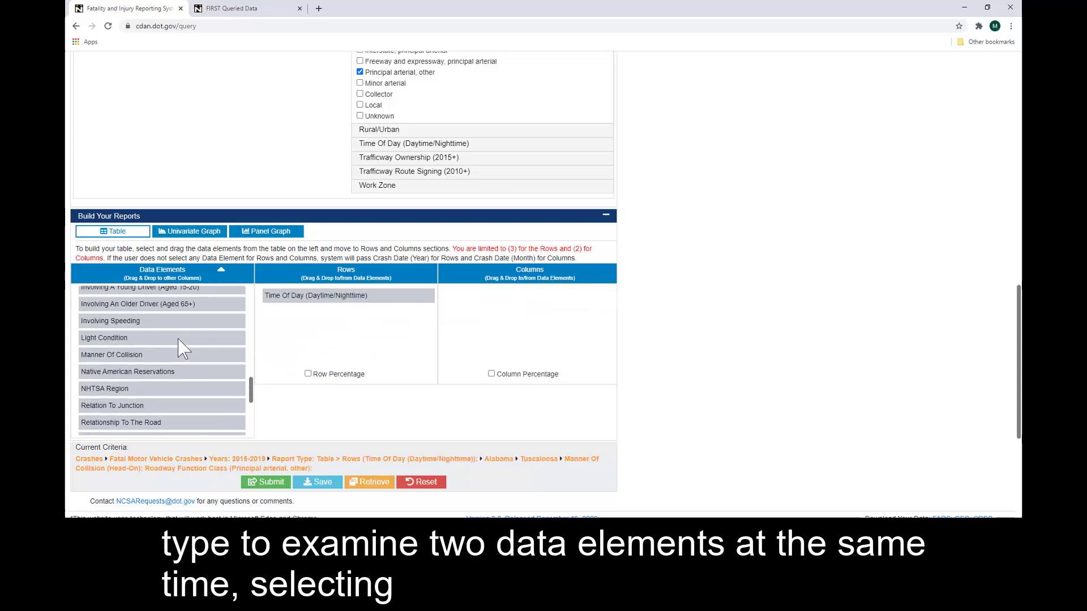
scroll(180, 346, "up", 1)
left_click_drag(183, 388, 456, 315)
left_click(253, 482)
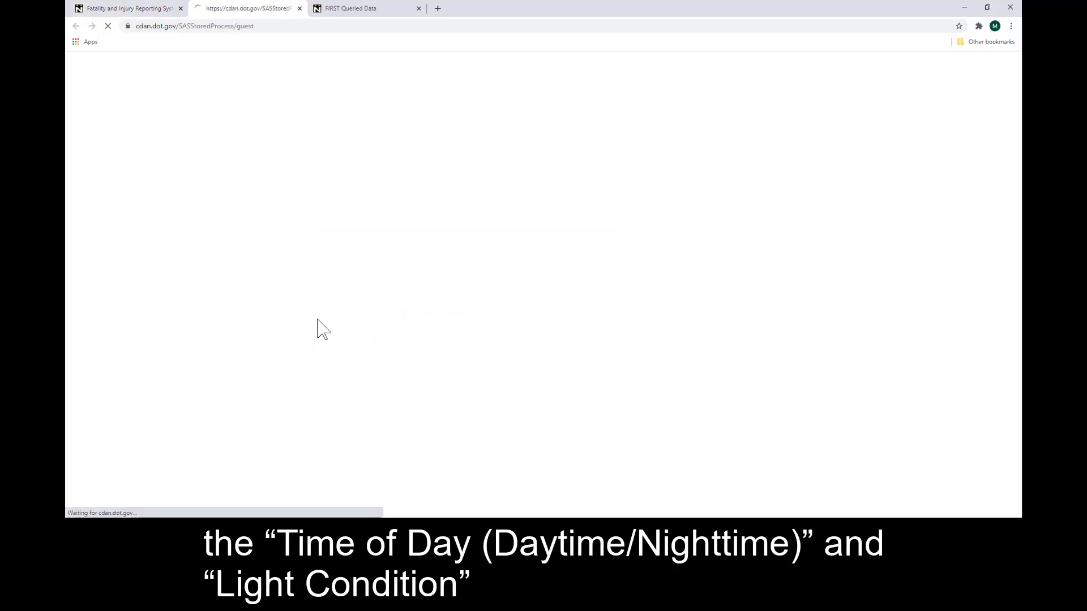